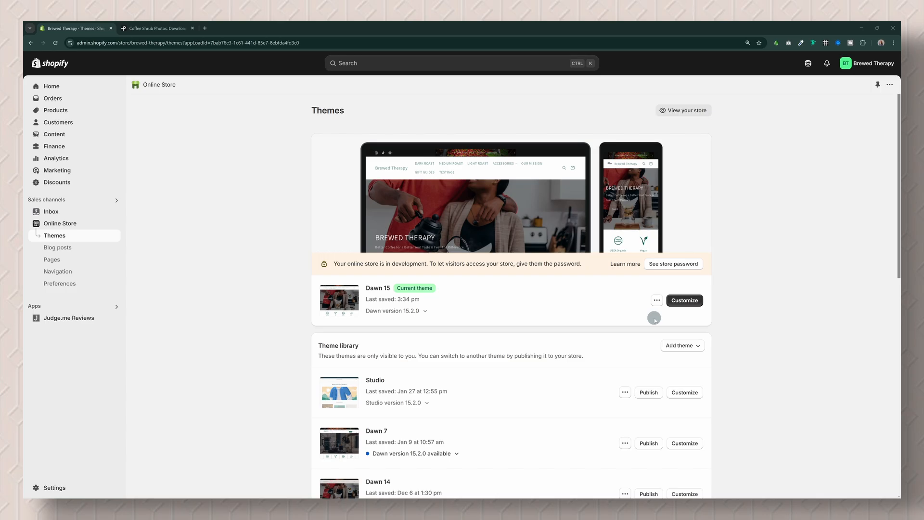
# Step: Switch to the open Pexels page and browse the horizontal coffee shrub photo results
pyautogui.click(157, 28)
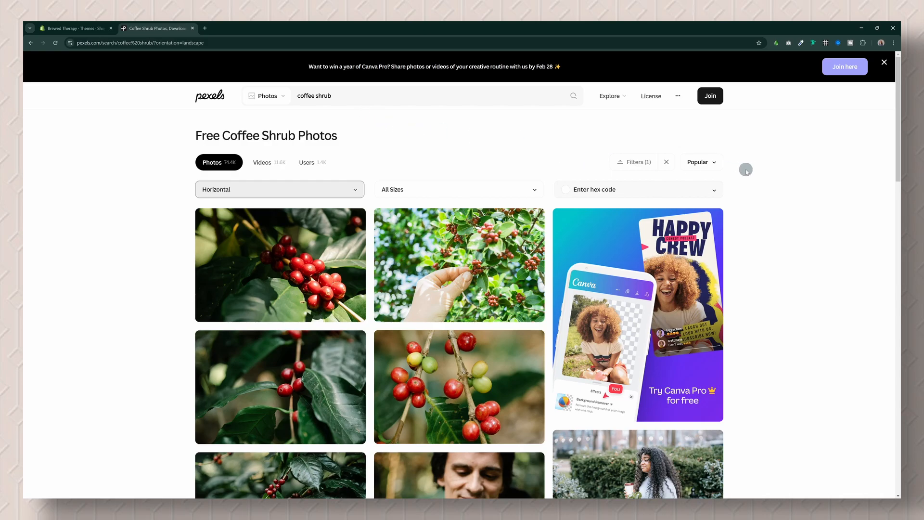
pyautogui.scroll(-2, 770, 202)
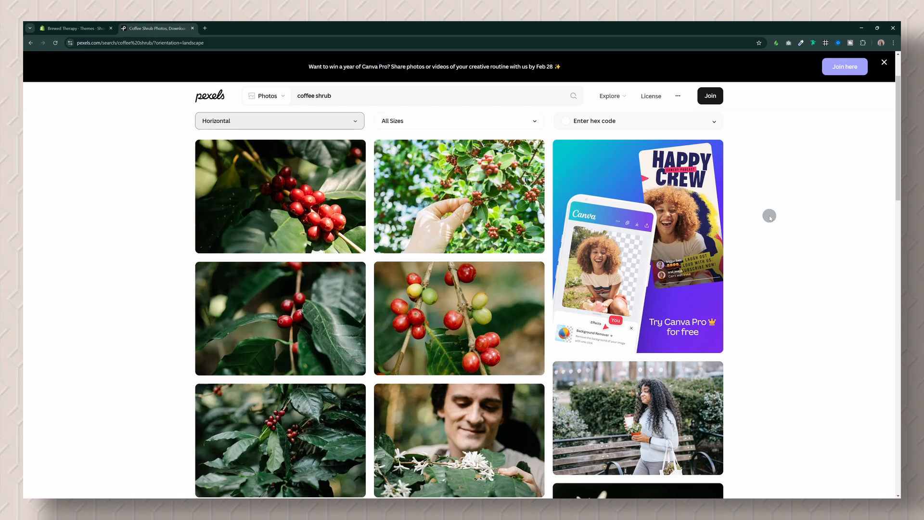
pyautogui.scroll(-4, 769, 216)
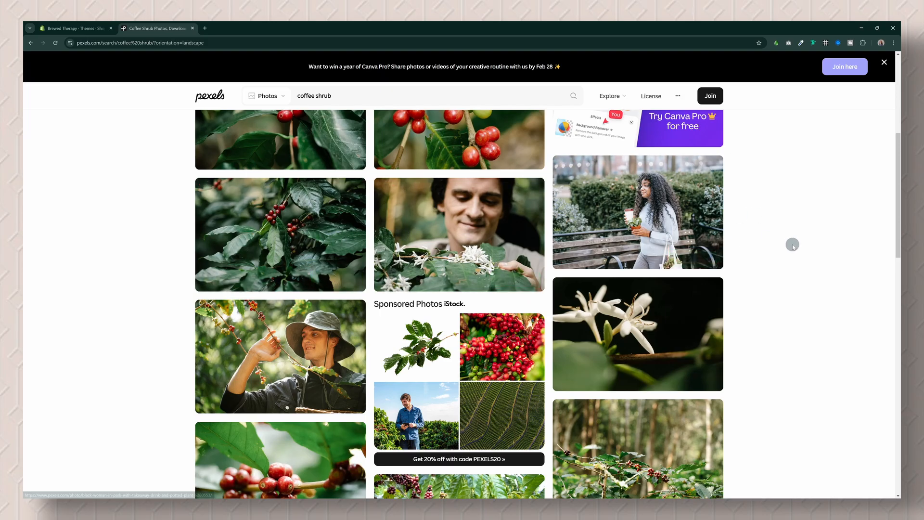
pyautogui.scroll(5, 771, 251)
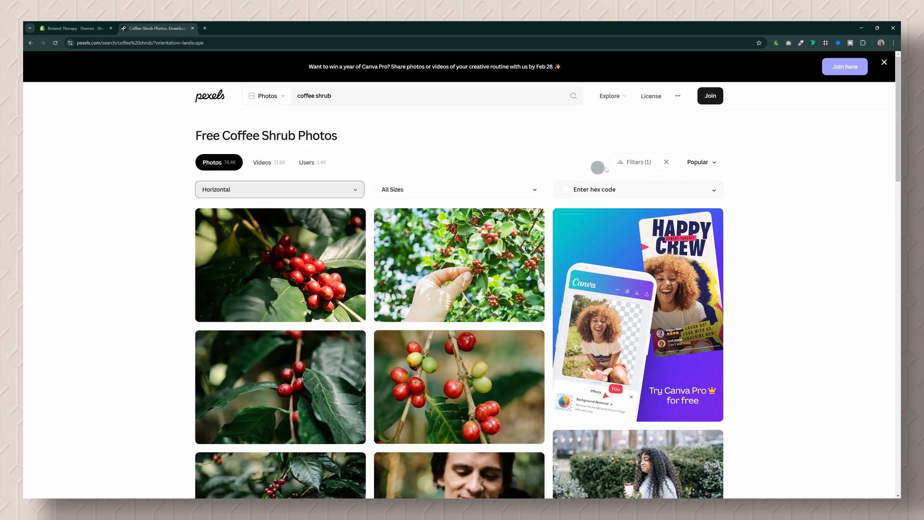
# Step: Review the search filters, keeping the orientation on Horizontal and checking the size filter
pyautogui.click(627, 164)
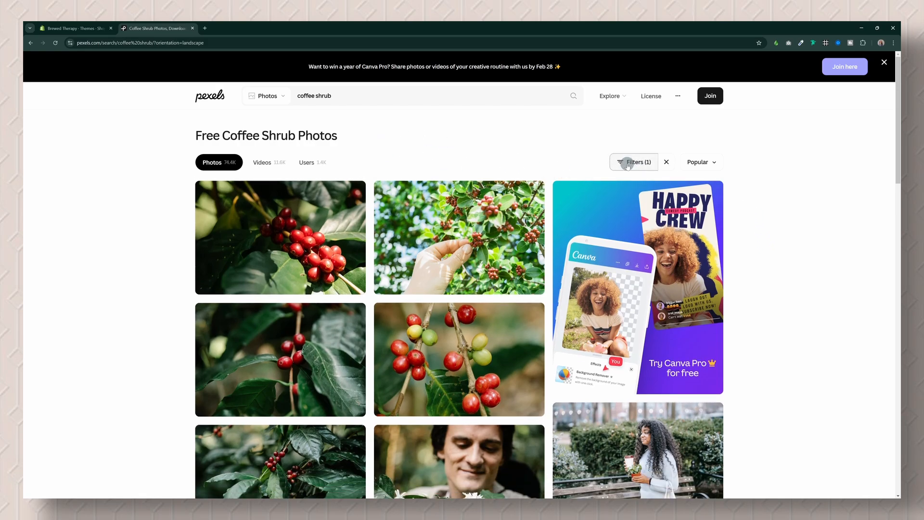
pyautogui.click(627, 164)
pyautogui.click(303, 189)
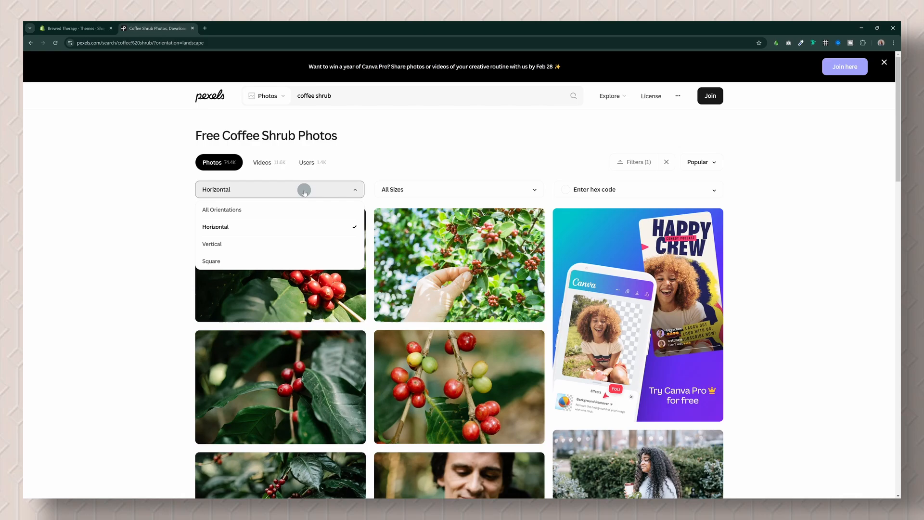
pyautogui.click(238, 229)
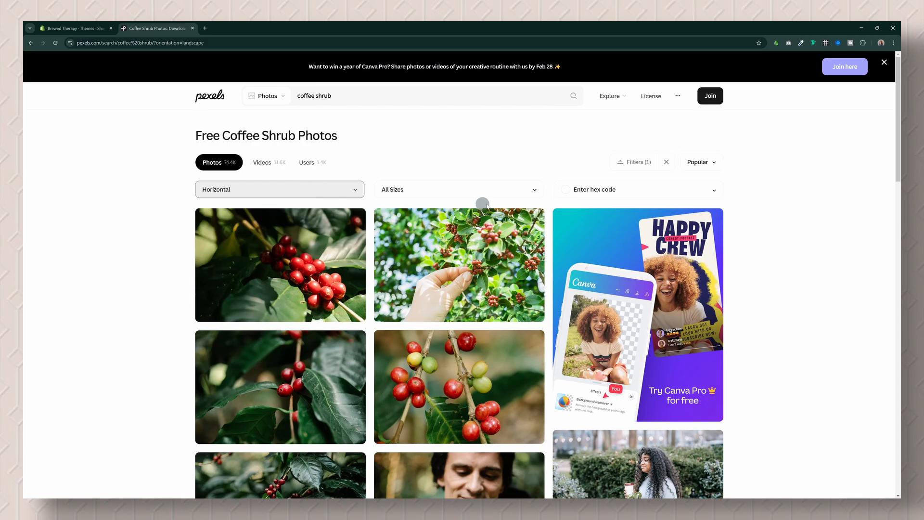
pyautogui.click(421, 190)
pyautogui.click(478, 189)
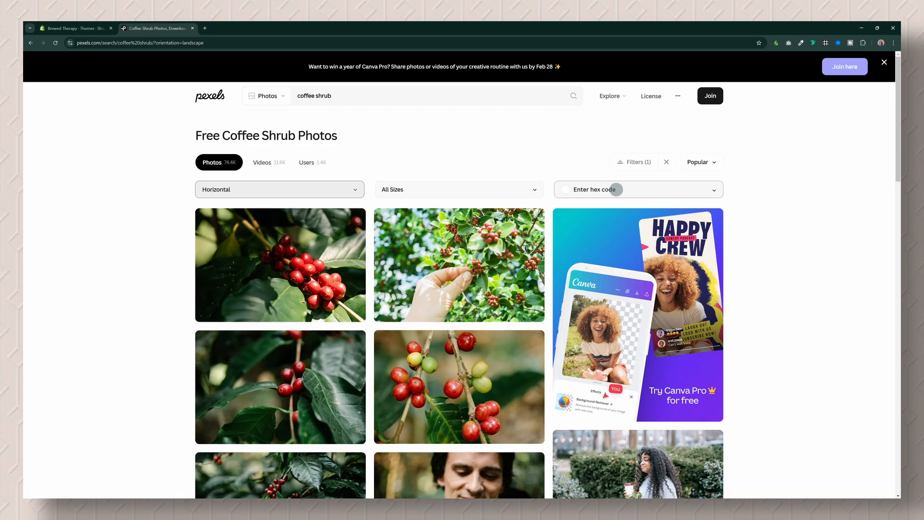
# Step: Filter the coffee shrub photos by the yellow colour #FFC107 and look through the matching images
pyautogui.click(598, 193)
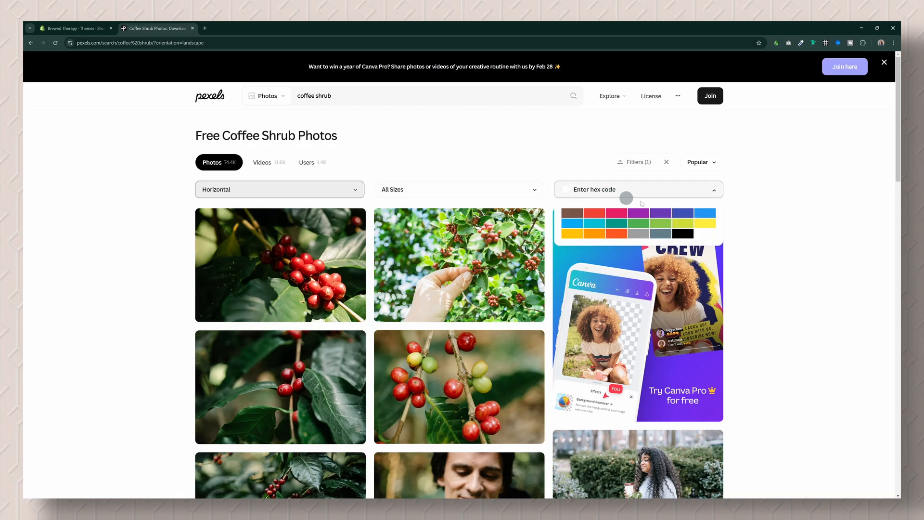
pyautogui.click(714, 189)
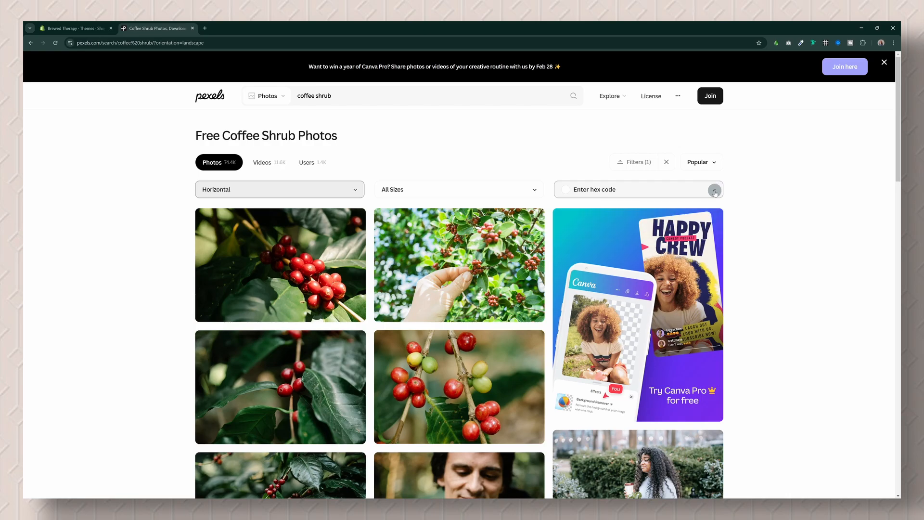
pyautogui.click(625, 189)
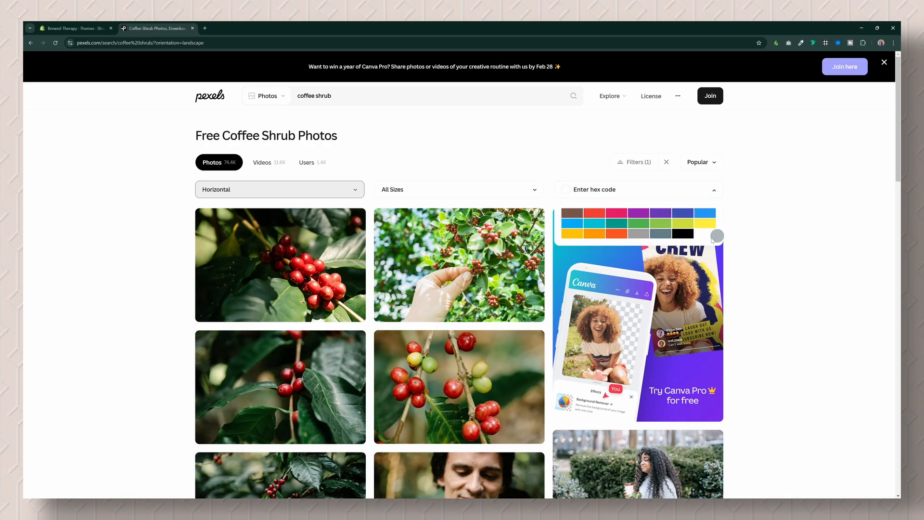
pyautogui.click(575, 235)
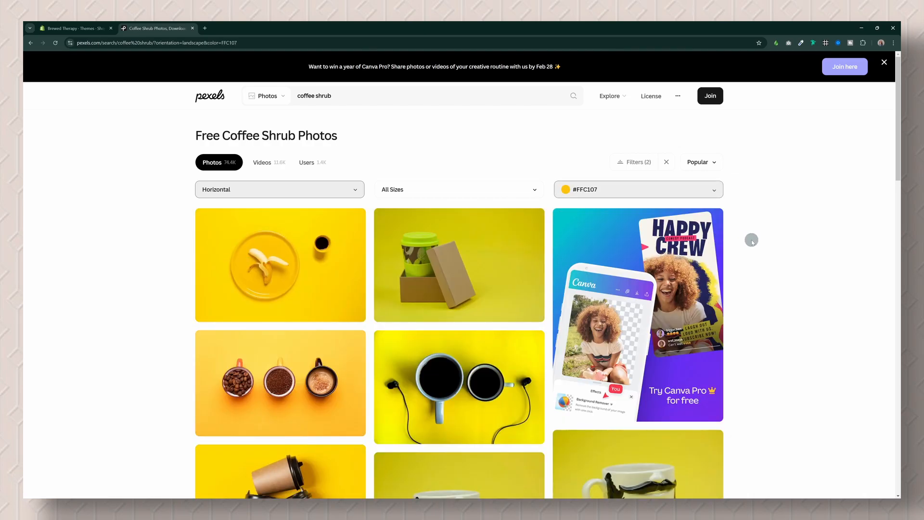
pyautogui.scroll(-7, 522, 252)
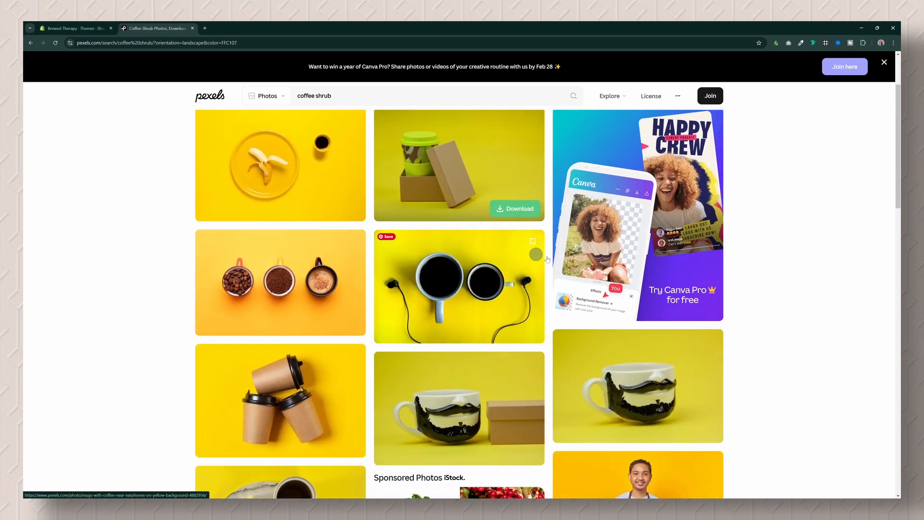
pyautogui.scroll(-3, 701, 314)
pyautogui.scroll(-2, 701, 314)
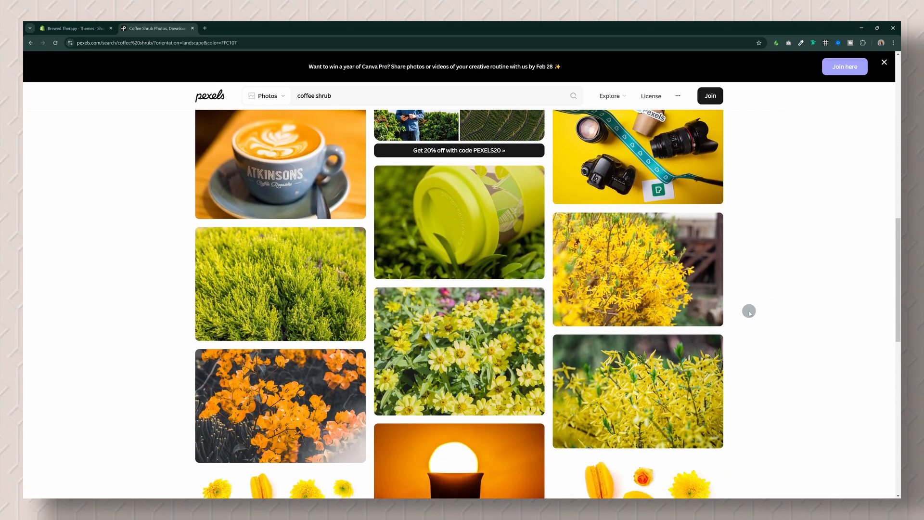
pyautogui.scroll(12, 738, 309)
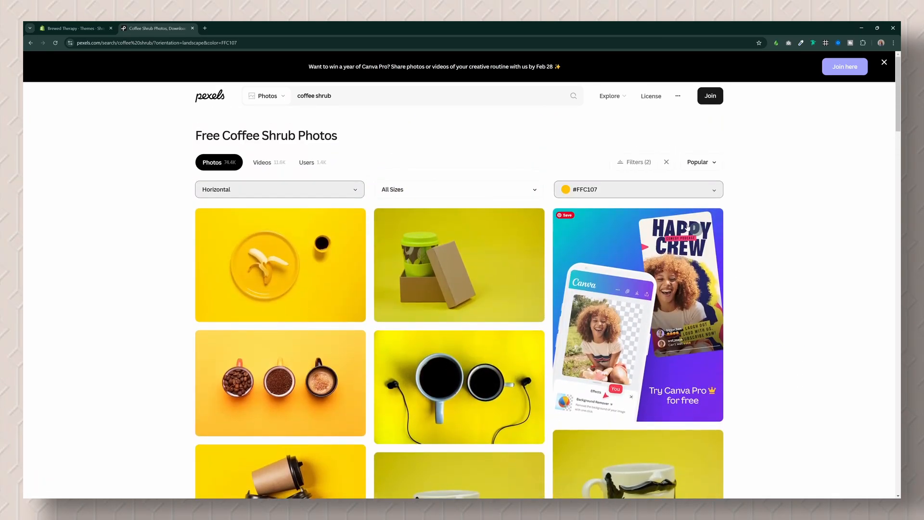
# Step: Change the colour filter to green #4CAF50 and look through the matching images
pyautogui.click(624, 191)
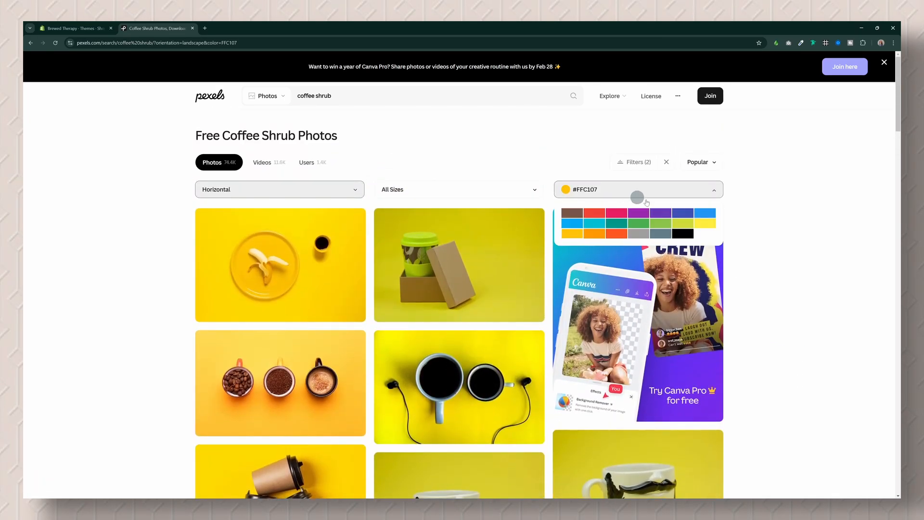
pyautogui.click(636, 224)
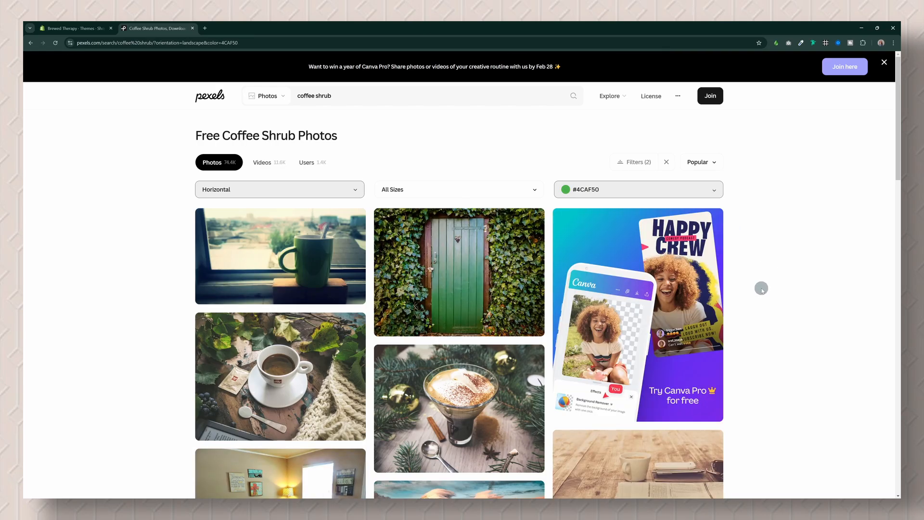
pyautogui.scroll(-8, 762, 289)
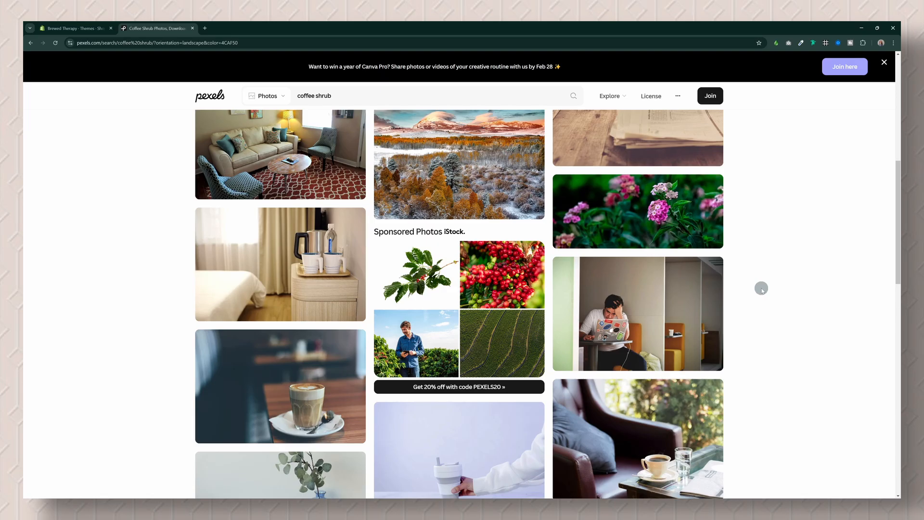
pyautogui.scroll(-2, 761, 289)
pyautogui.scroll(15, 760, 288)
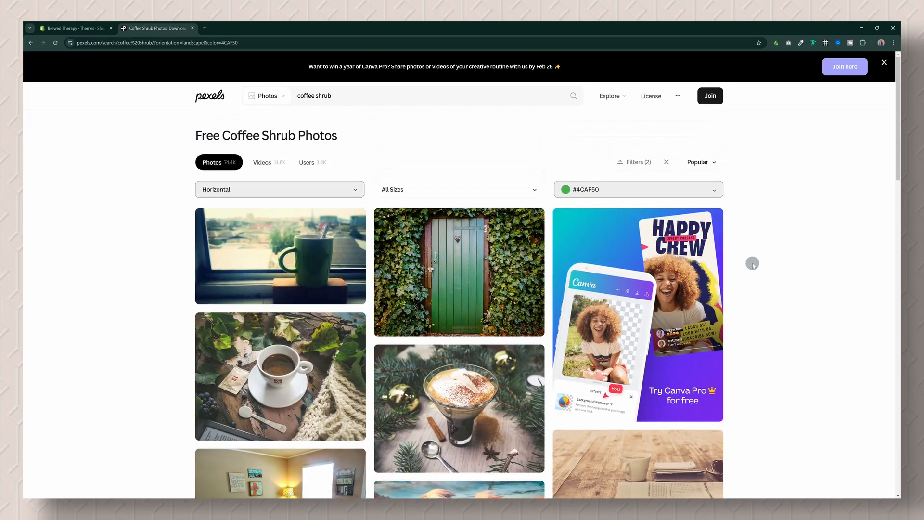
# Step: Clear all search filters and browse the full coffee shrub results for a suitable landscape photo
pyautogui.click(665, 191)
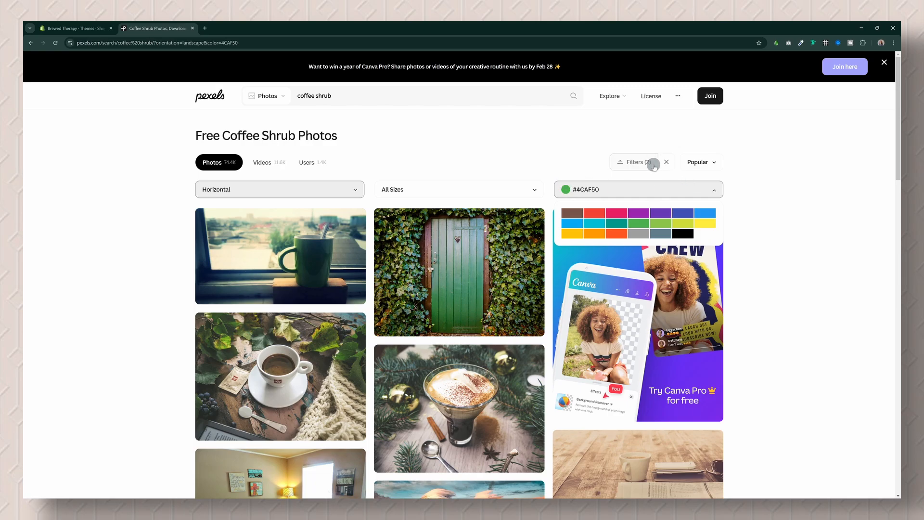
pyautogui.click(666, 162)
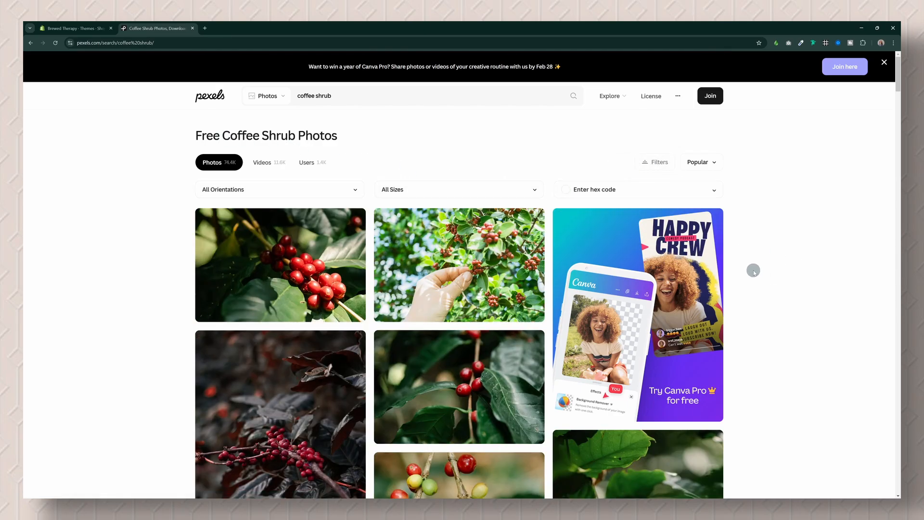
pyautogui.scroll(-2, 753, 271)
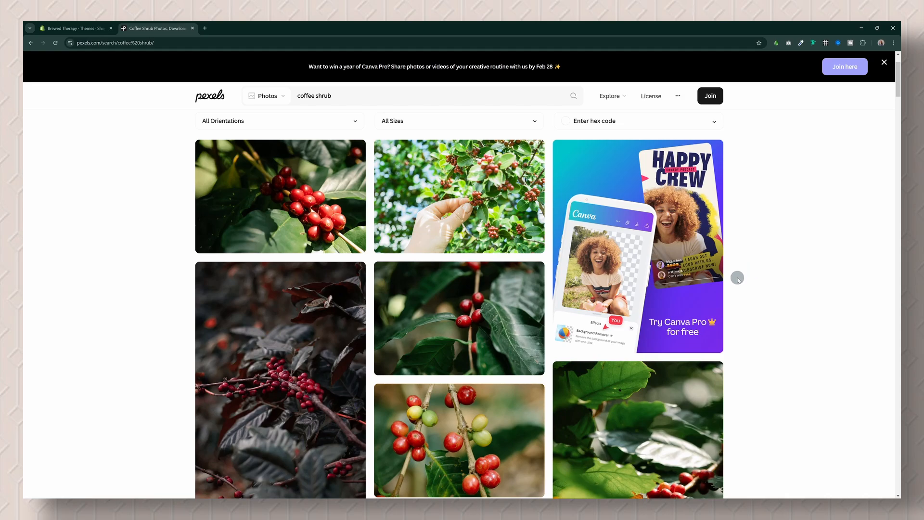
pyautogui.scroll(-1, 412, 314)
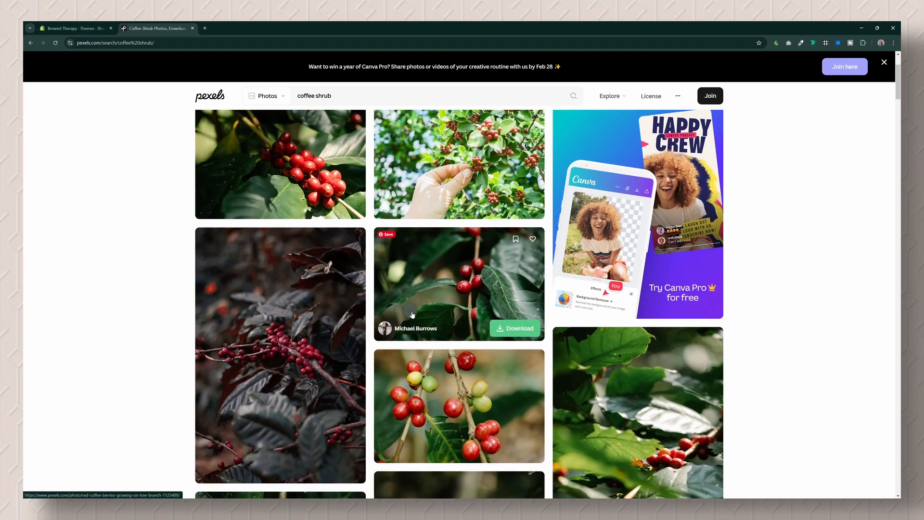
pyautogui.scroll(-7, 412, 314)
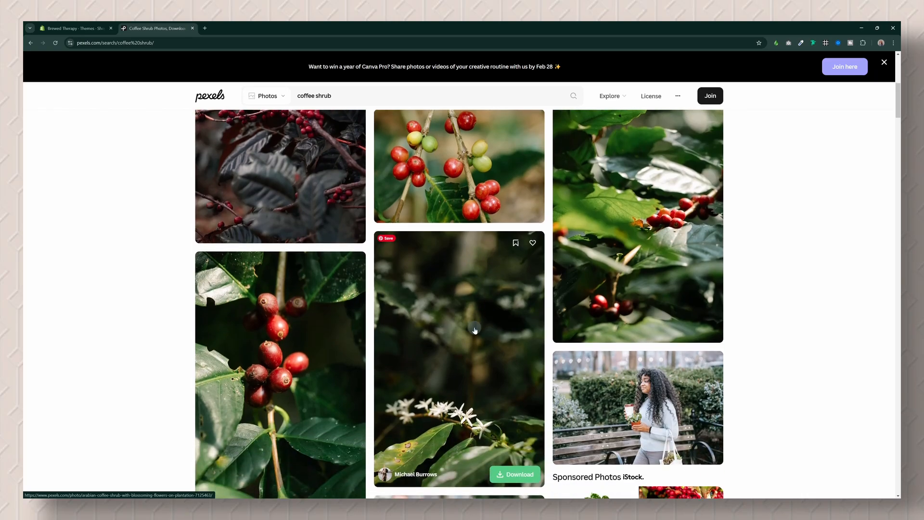
pyautogui.scroll(-1, 475, 330)
pyautogui.scroll(-8, 478, 325)
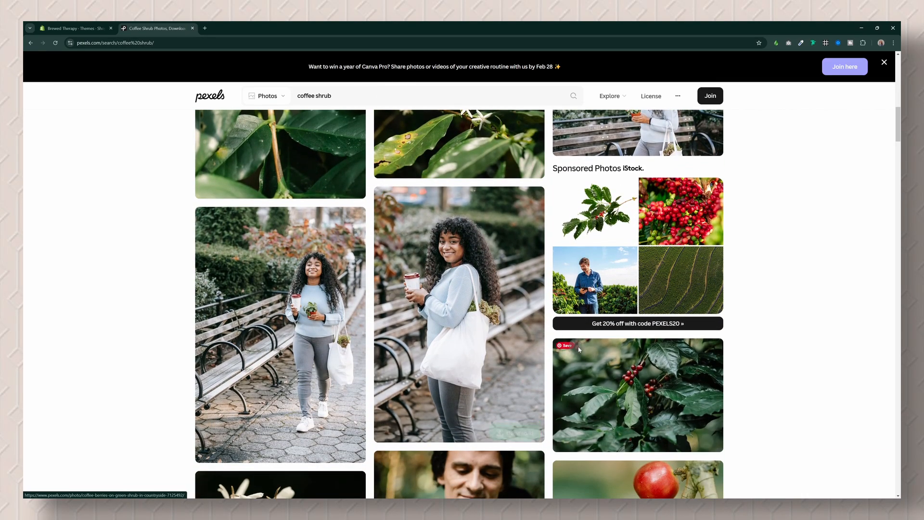
pyautogui.moveTo(639, 370)
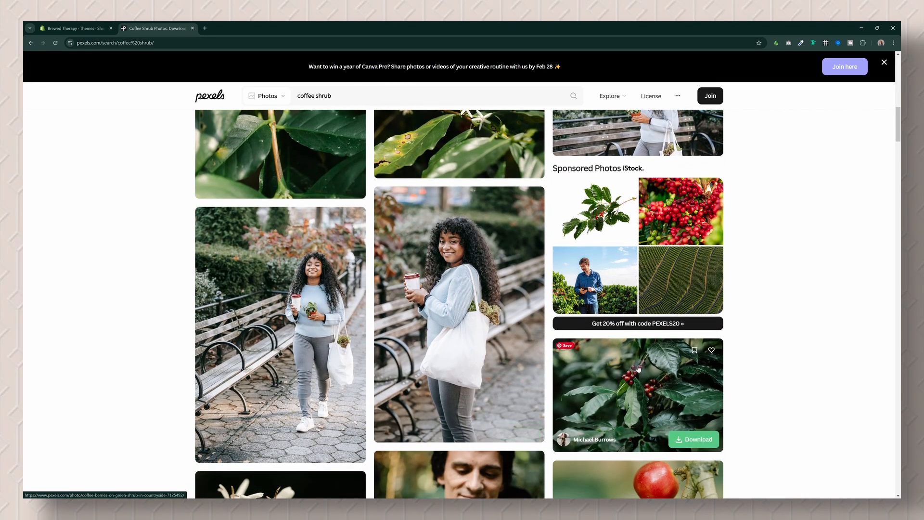
pyautogui.scroll(-3, 638, 369)
pyautogui.scroll(-3, 637, 366)
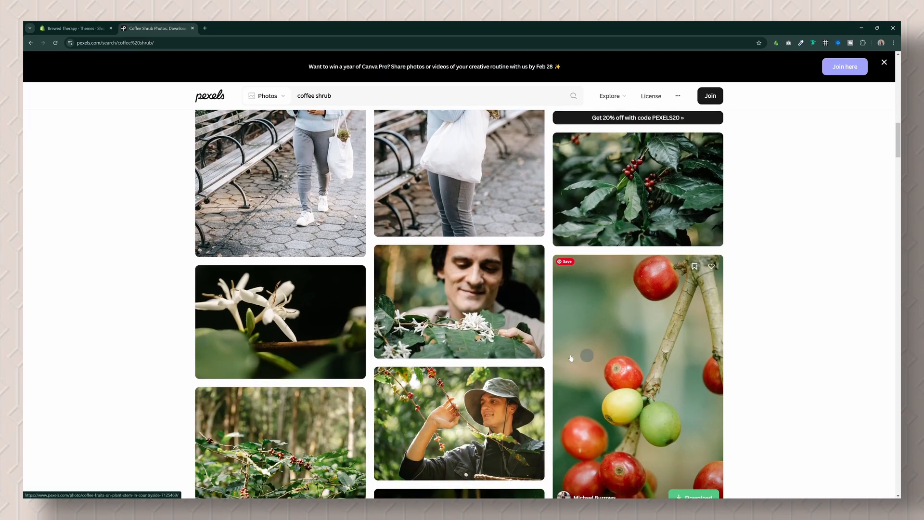
pyautogui.moveTo(292, 329)
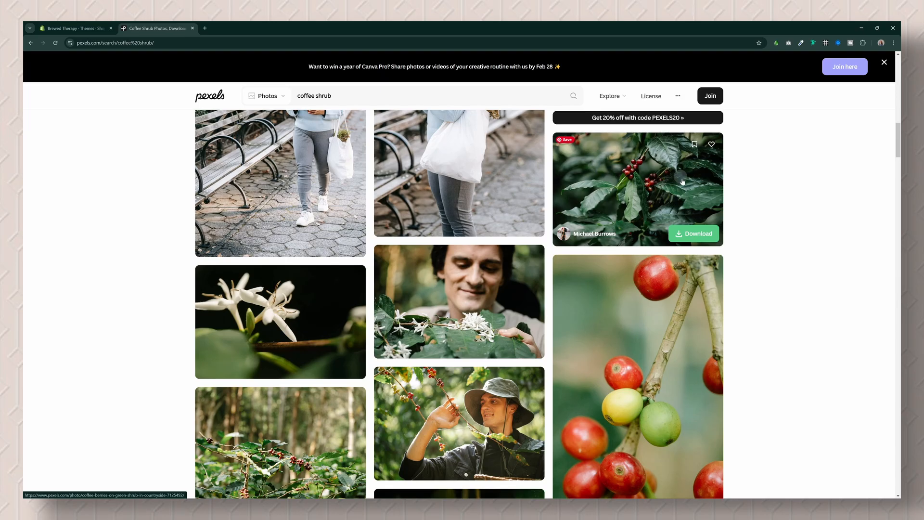
pyautogui.scroll(-4, 644, 193)
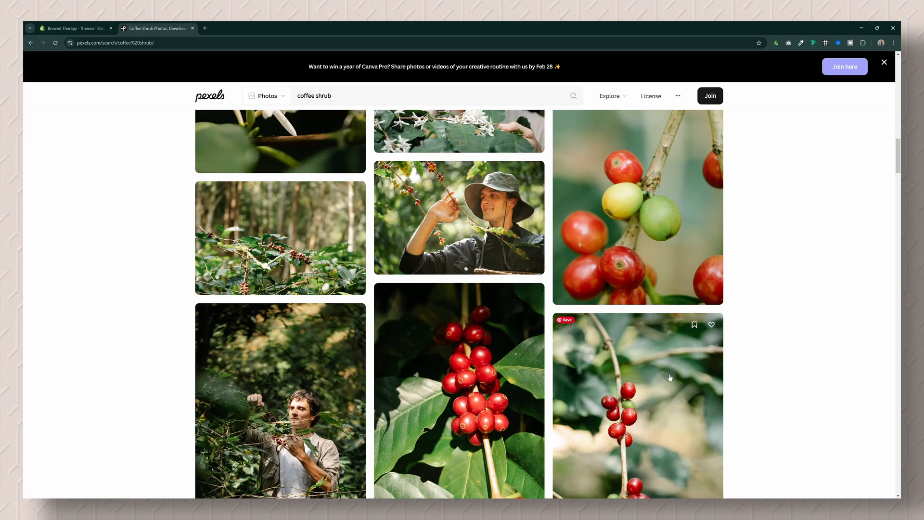
pyautogui.scroll(-1, 672, 379)
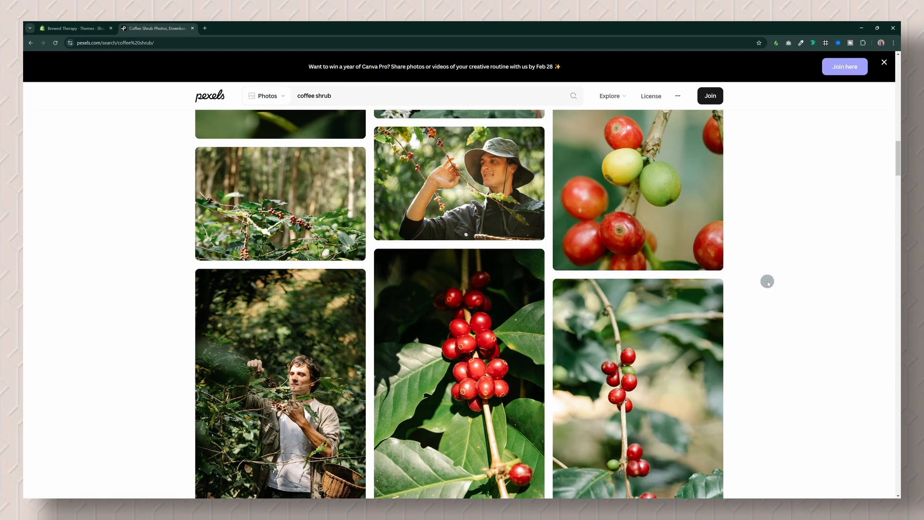
pyautogui.scroll(5, 767, 282)
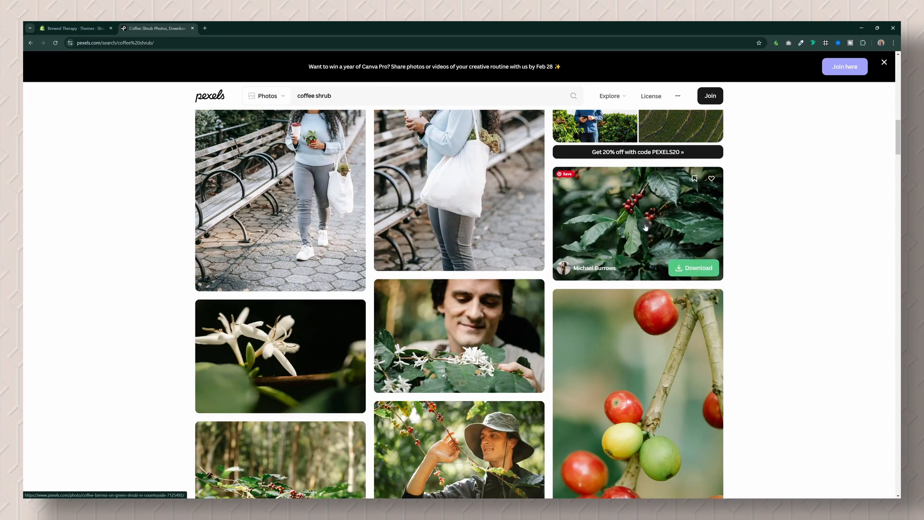
# Step: Download the photo of coffee berries on a green shrub at Large size, 1920x1280, and show the file in the Downloads folder
pyautogui.click(645, 227)
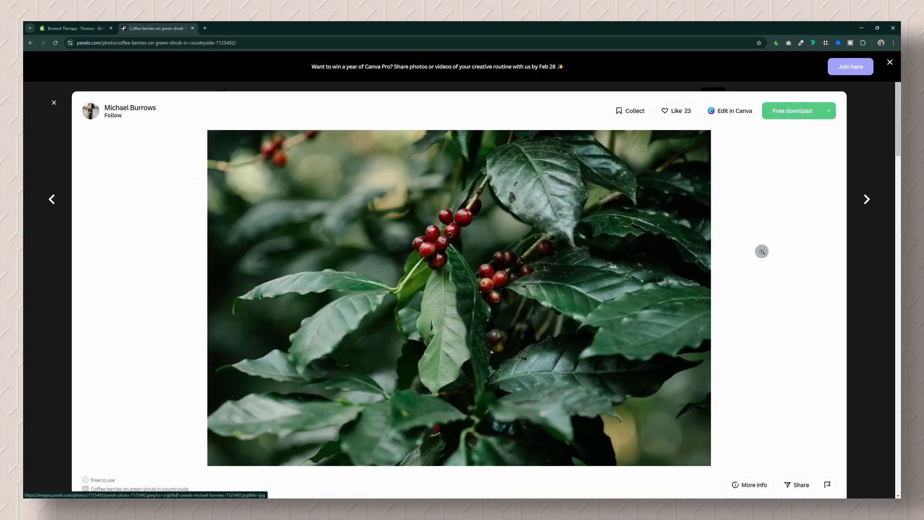
pyautogui.click(828, 112)
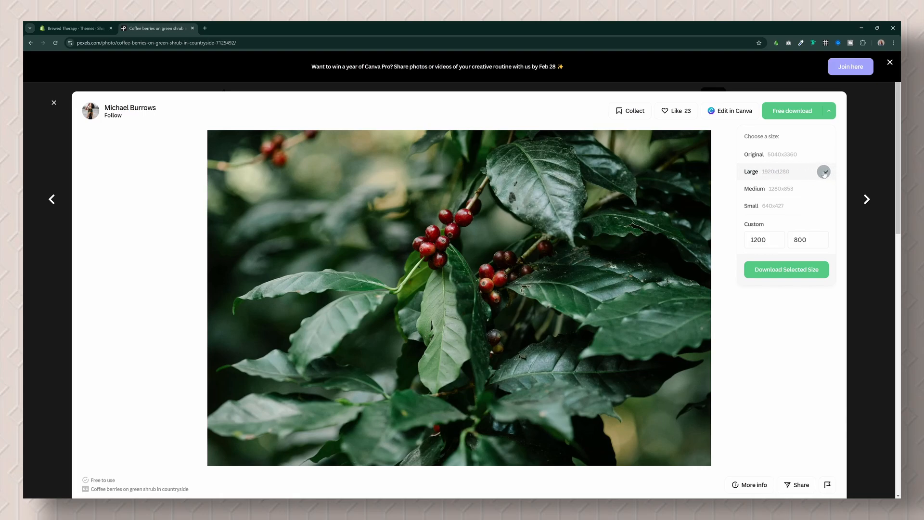
pyautogui.click(792, 271)
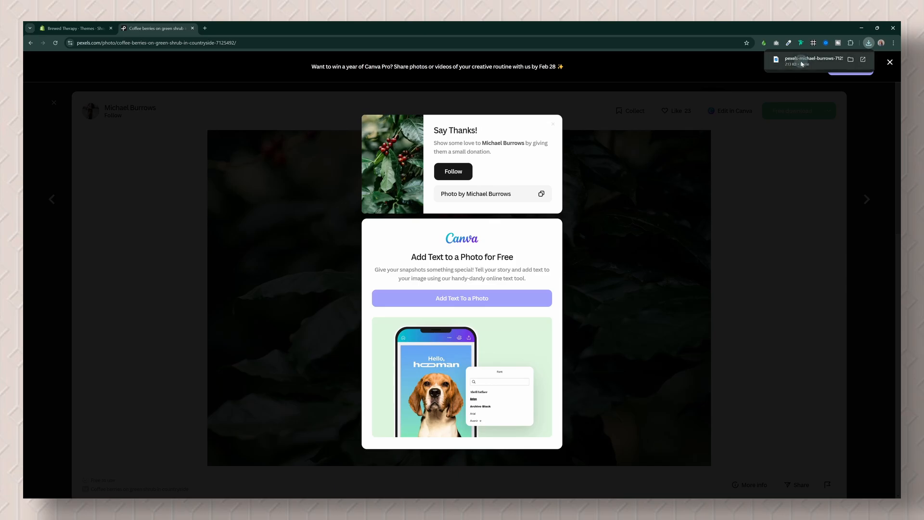
pyautogui.click(801, 61)
pyautogui.moveTo(847, 176)
pyautogui.mouseDown()
pyautogui.moveTo(645, 177)
pyautogui.moveTo(524, 153)
pyautogui.moveTo(479, 133)
pyautogui.mouseUp()
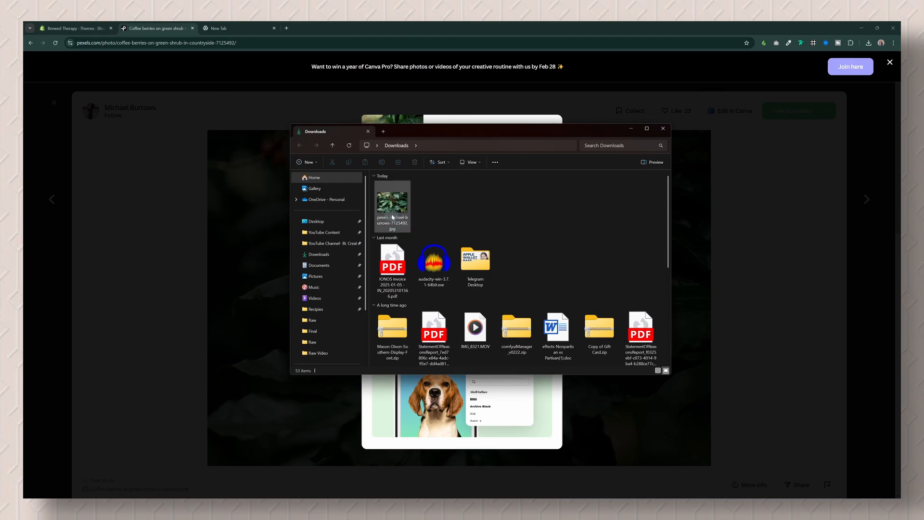
# Step: Check the file size of the downloaded coffee berries photo in its file properties
pyautogui.rightClick(394, 202)
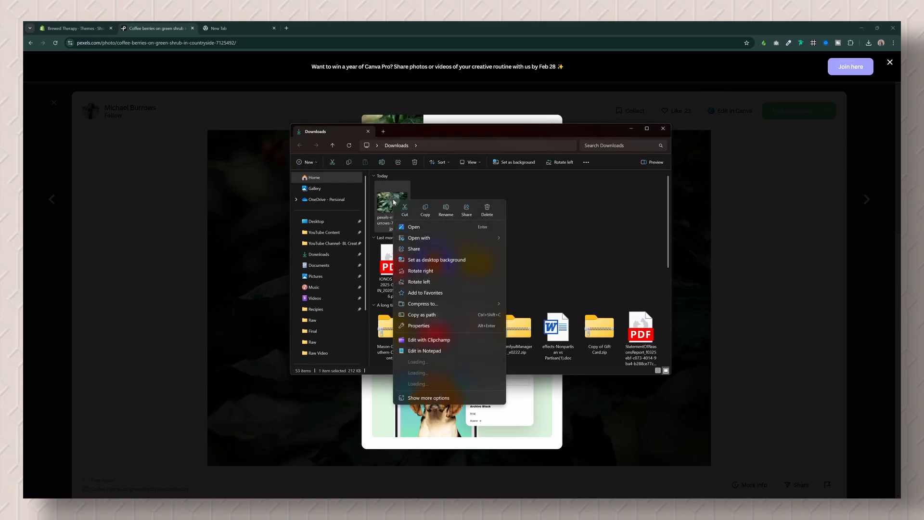
pyautogui.click(435, 327)
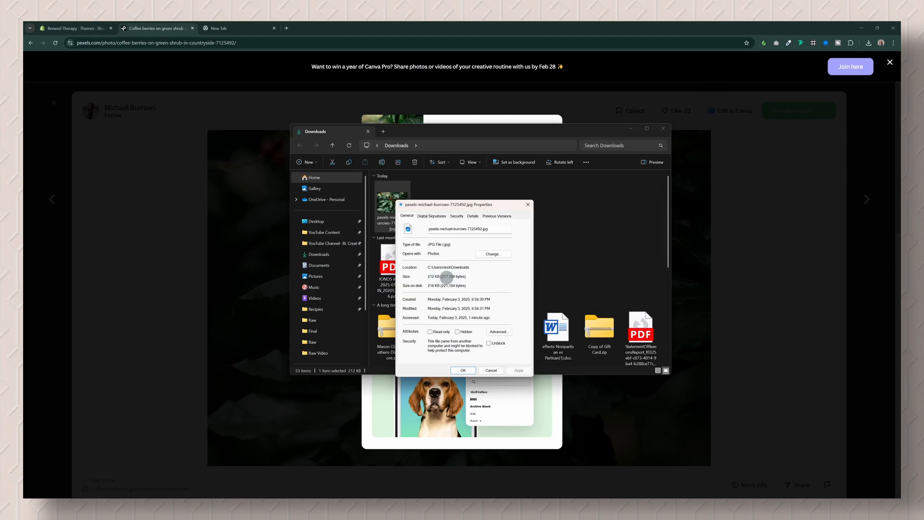
pyautogui.click(491, 370)
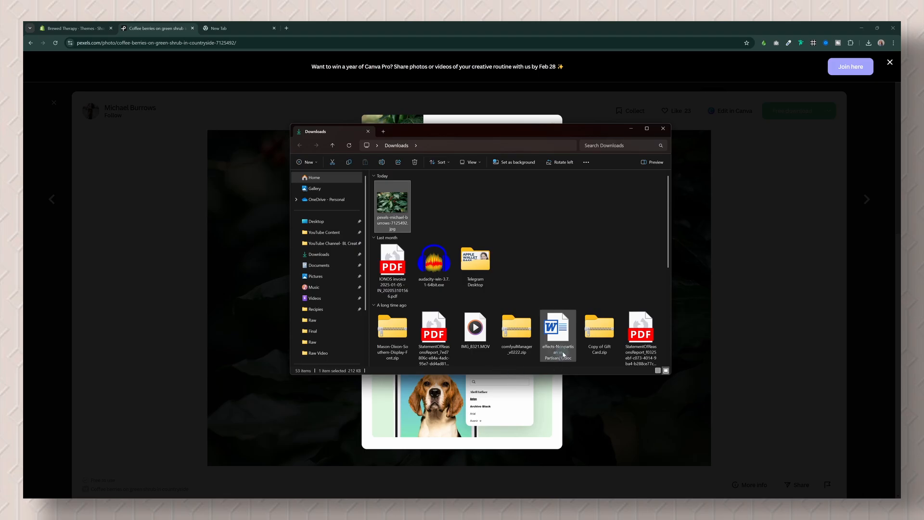
# Step: Switch to the Brewed Therapy Shopify admin and upload the coffee berries photo from the Downloads folder to the store's content files
pyautogui.moveTo(570, 131); pyautogui.dragTo(900, 168)
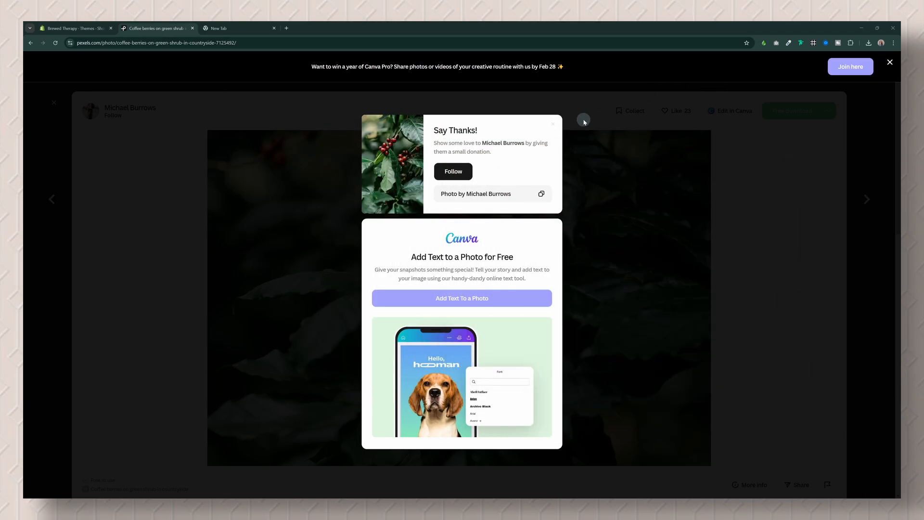
pyautogui.click(88, 31)
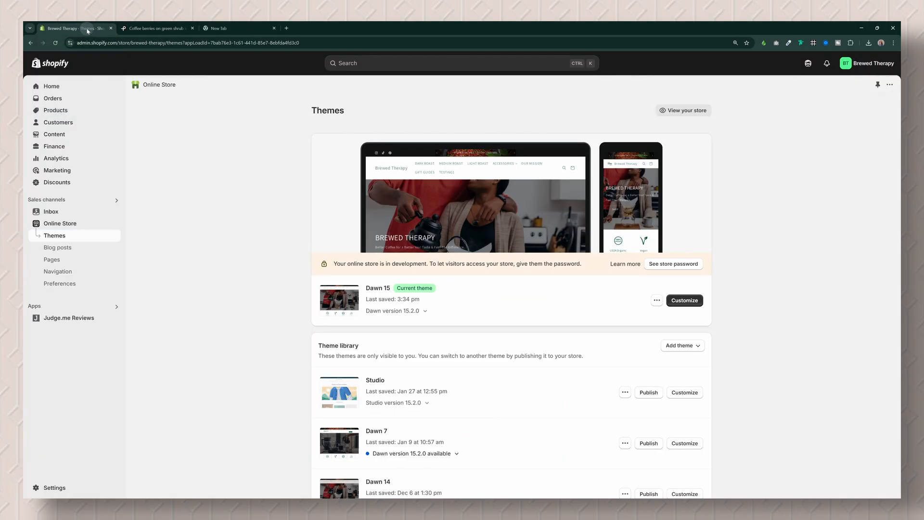
pyautogui.click(61, 137)
pyautogui.click(61, 159)
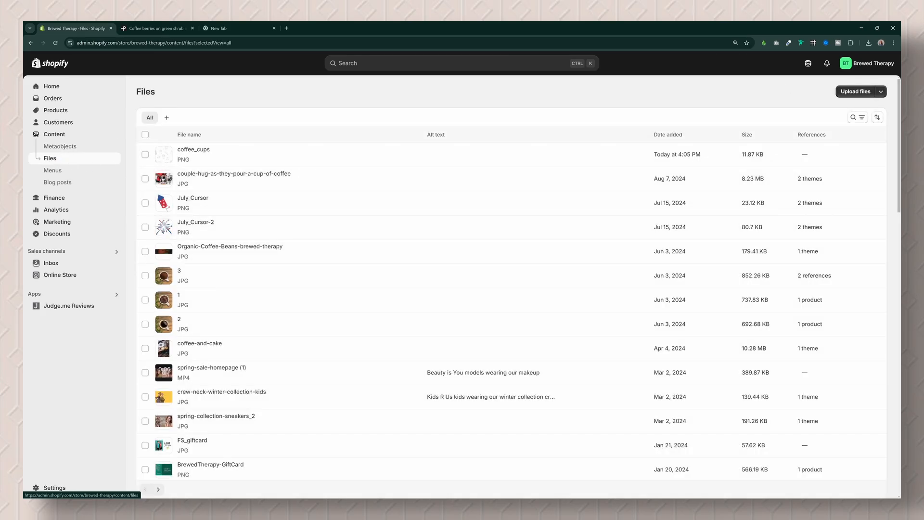
pyautogui.moveTo(900, 225); pyautogui.dragTo(490, 214)
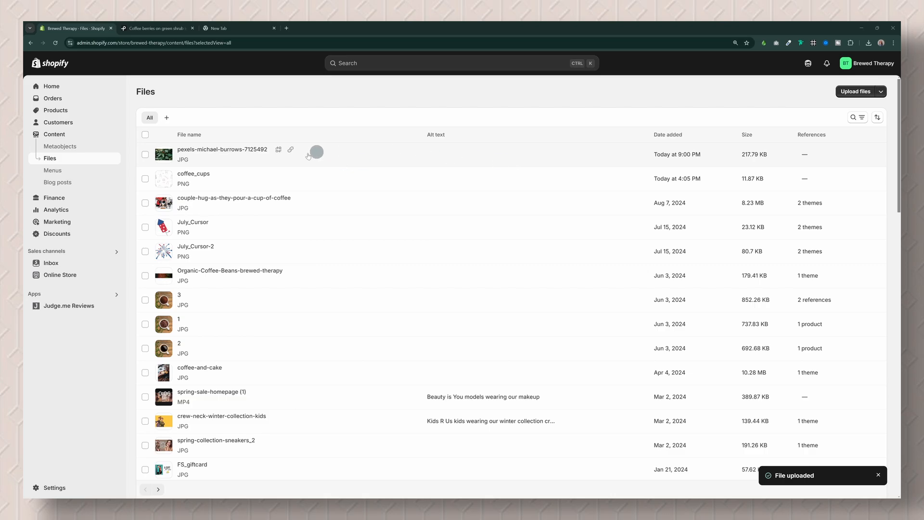
# Step: Open the Online Store in a separate browser tab and start customizing the current Dawn 15 theme
pyautogui.rightClick(77, 277)
pyautogui.click(92, 284)
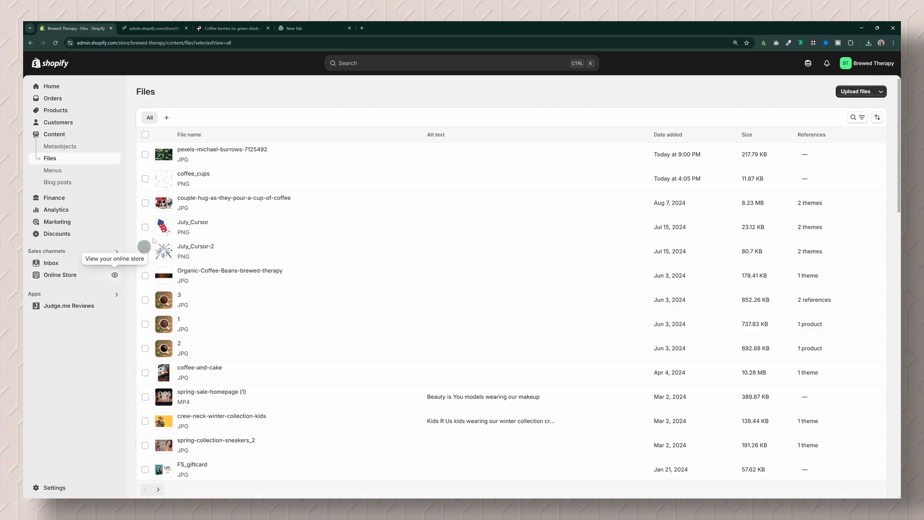
pyautogui.click(155, 29)
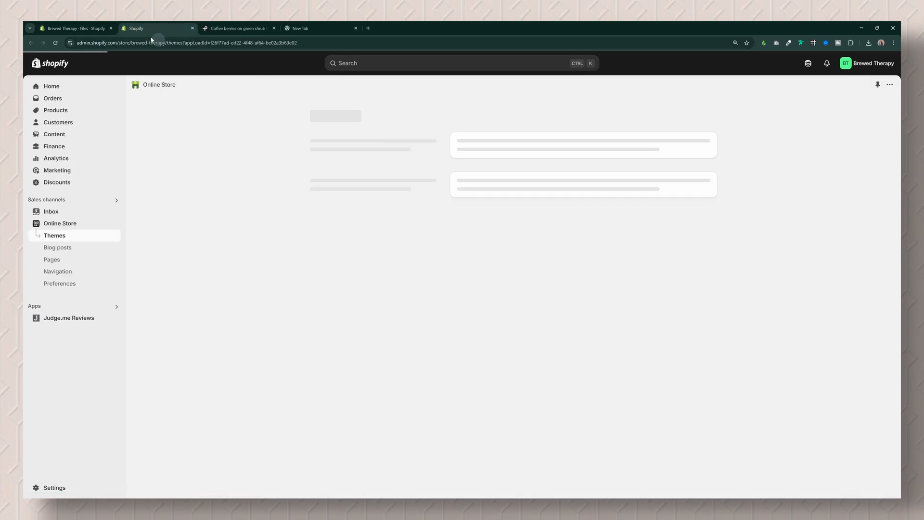
pyautogui.click(105, 30)
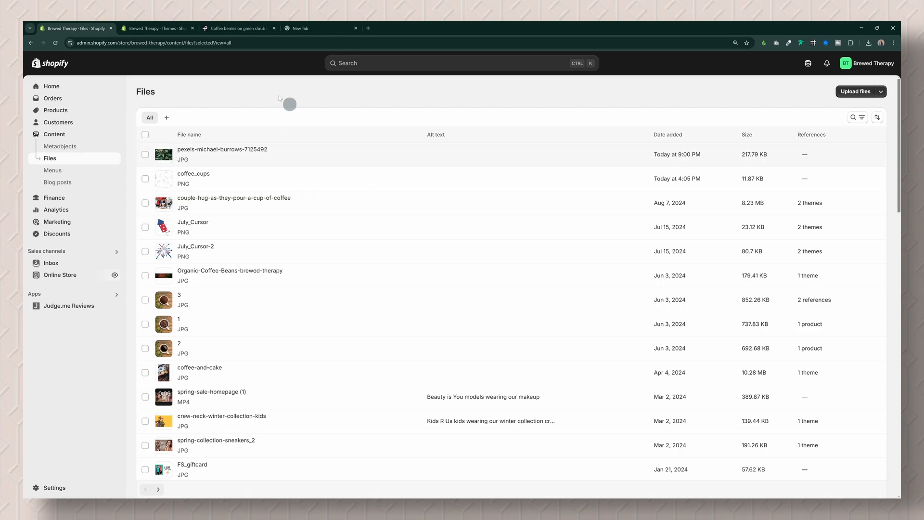
pyautogui.click(162, 30)
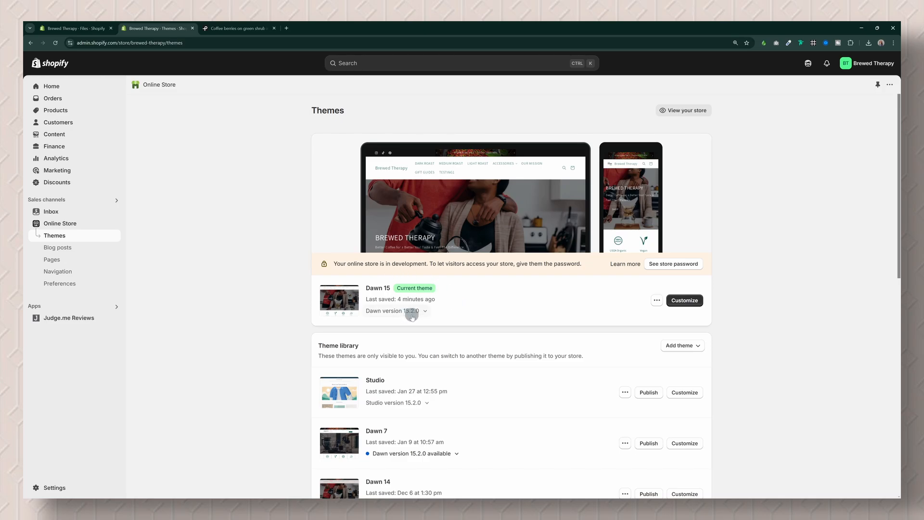
pyautogui.click(684, 302)
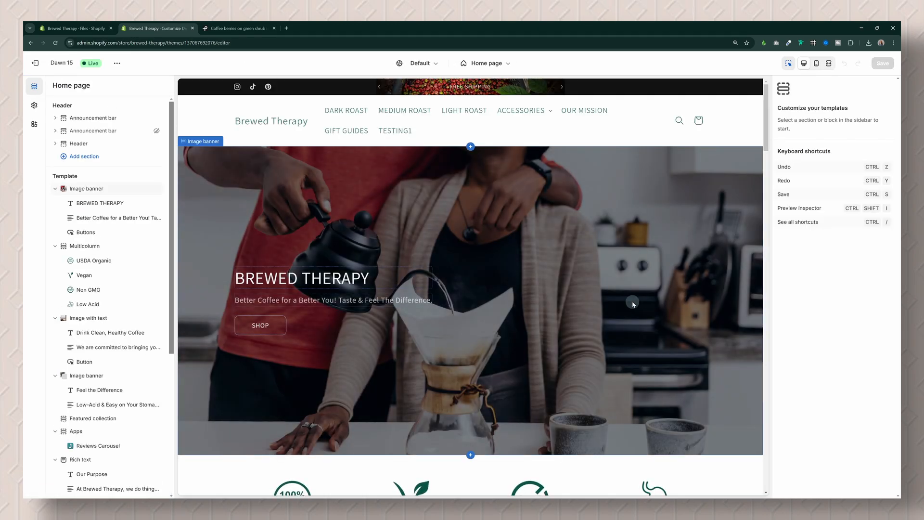
# Step: Add a new color scheme in the theme's color settings
pyautogui.click(34, 105)
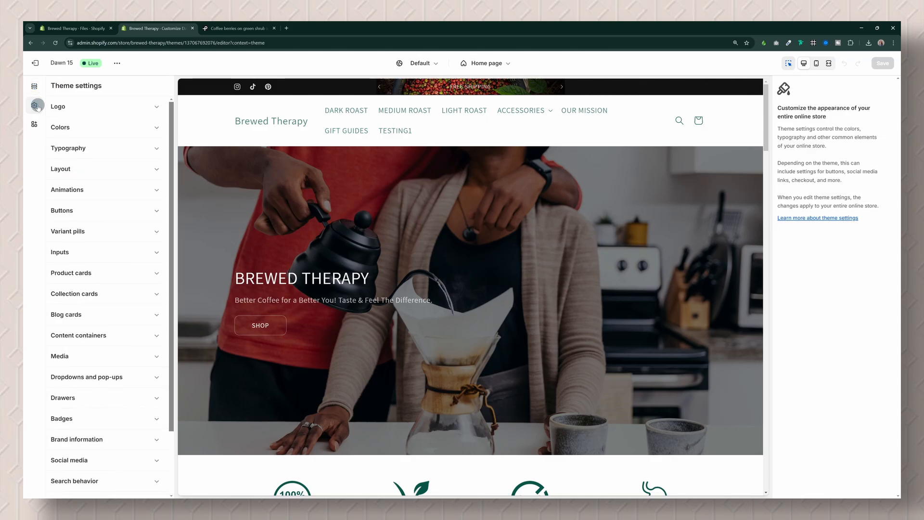
pyautogui.click(81, 127)
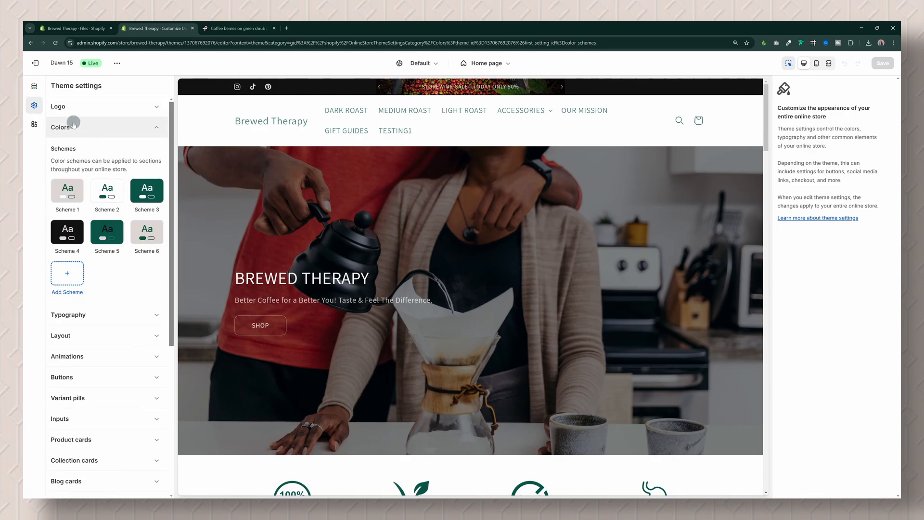
pyautogui.click(69, 274)
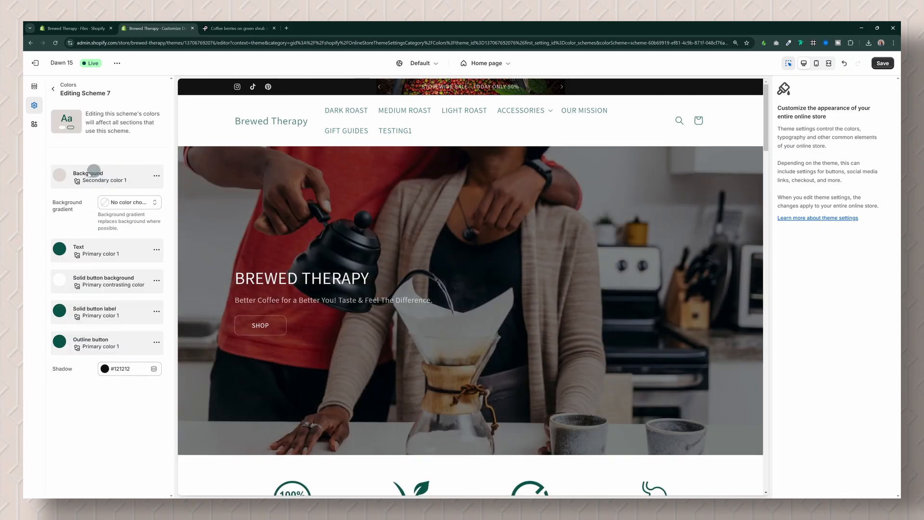
# Step: Replace the new scheme's brand background color with a custom color and clear its value to make the background transparent
pyautogui.click(156, 176)
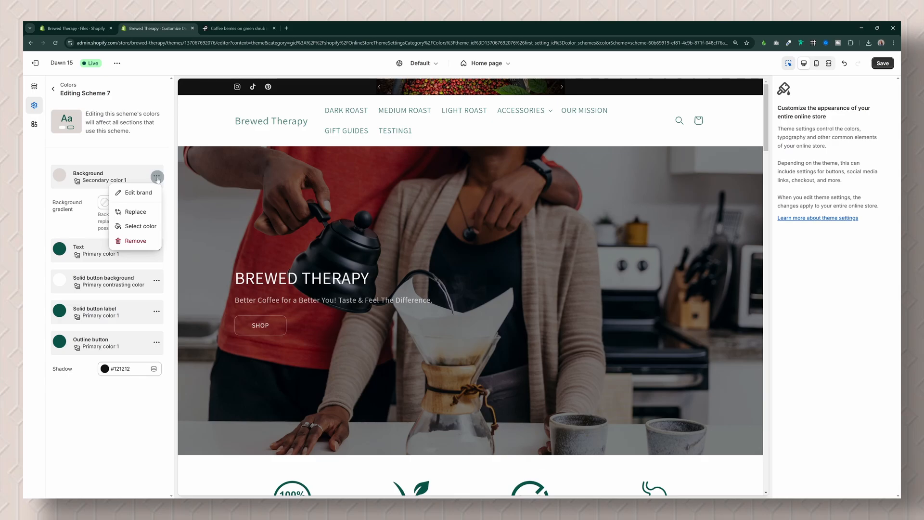
pyautogui.click(147, 230)
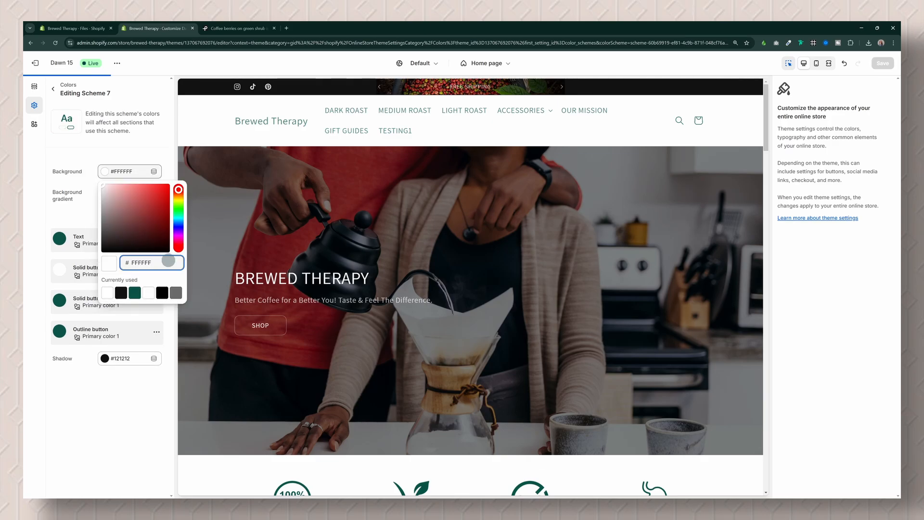
pyautogui.moveTo(169, 263); pyautogui.dragTo(114, 262)
pyautogui.press('BackSpace')
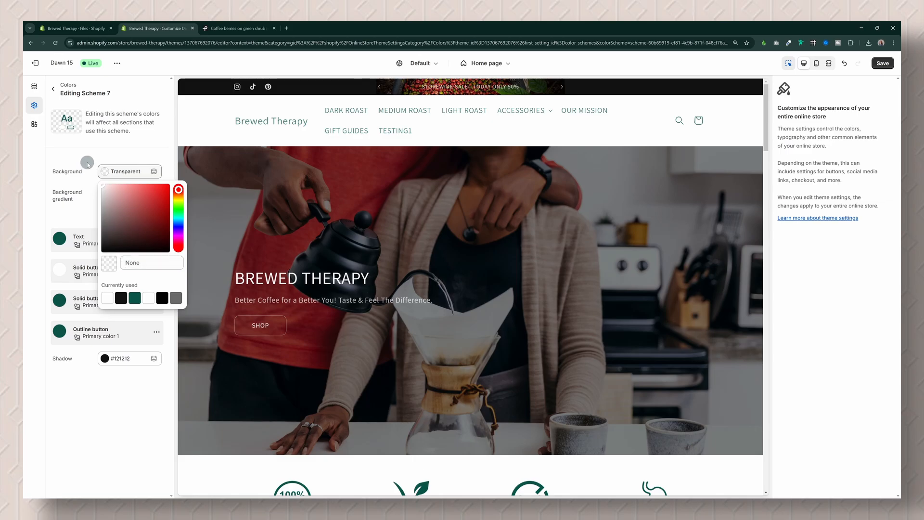
pyautogui.click(67, 179)
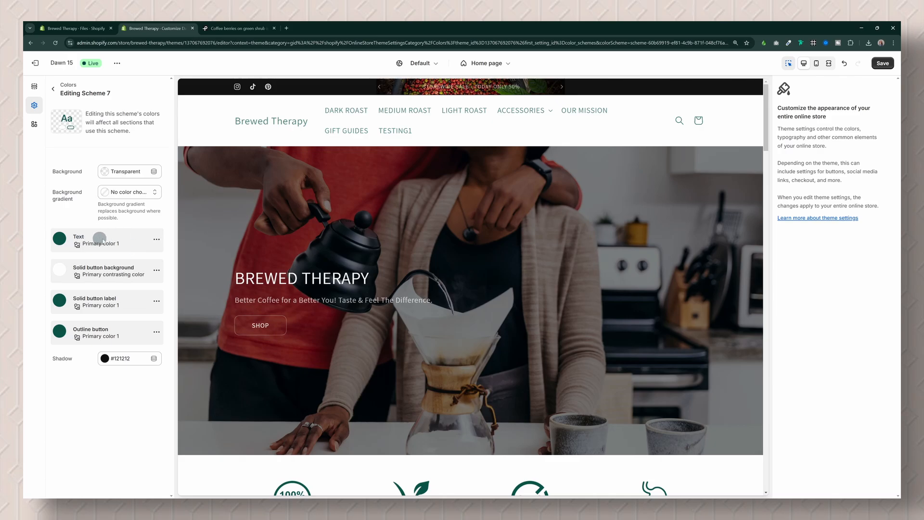
# Step: Compare against the coffee berries photo and set the scheme's text color to the brand's Primary contrasting color
pyautogui.click(156, 239)
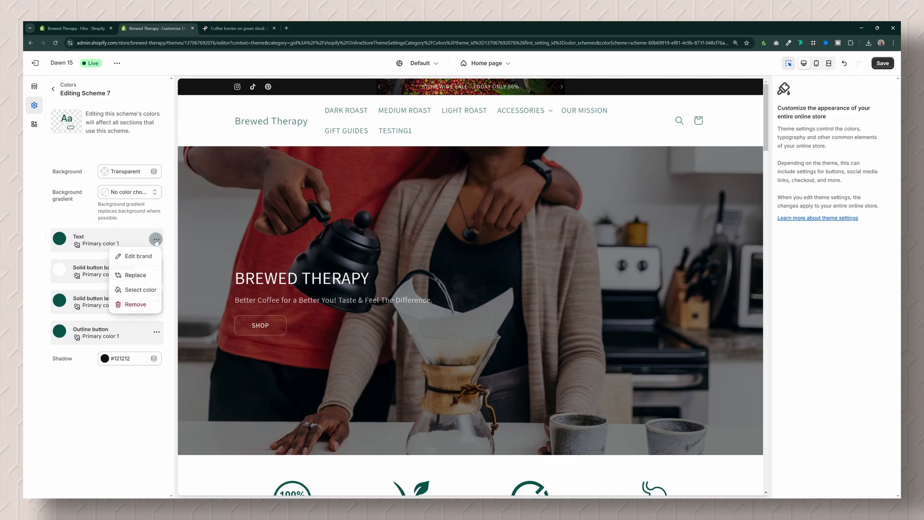
pyautogui.click(138, 275)
pyautogui.click(251, 30)
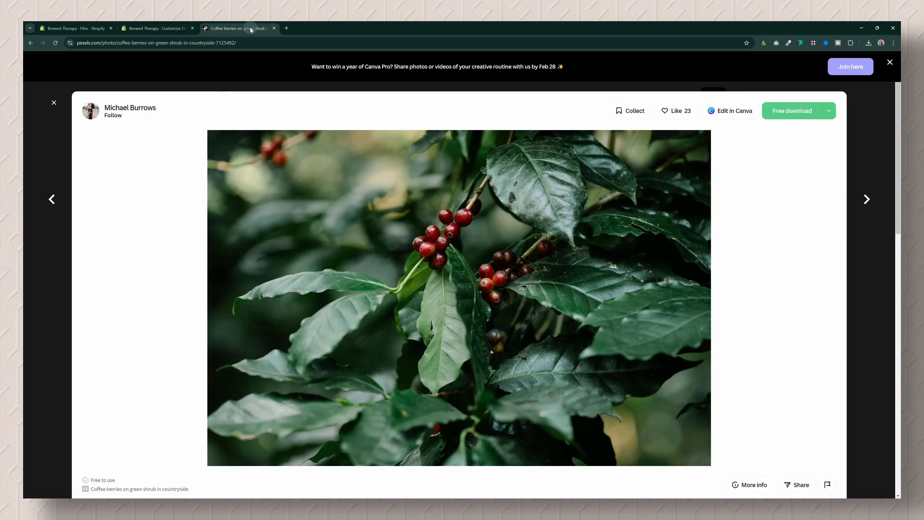
pyautogui.click(158, 28)
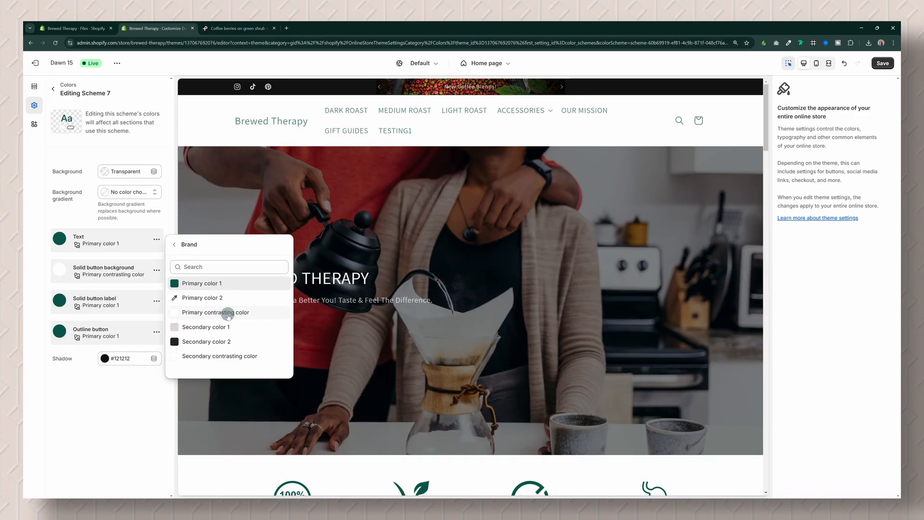
pyautogui.click(228, 313)
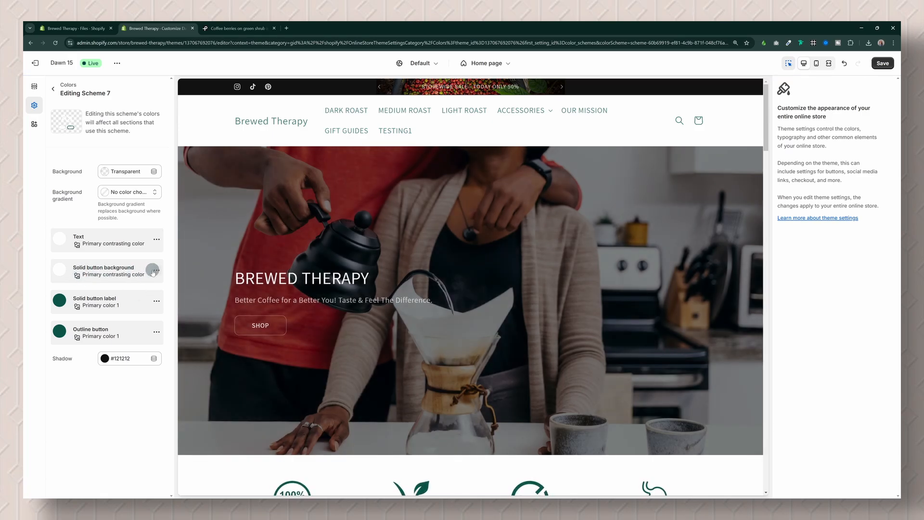
# Step: Set the scheme's solid button background to the custom green #095448 from the currently used colors
pyautogui.click(153, 270)
pyautogui.click(144, 320)
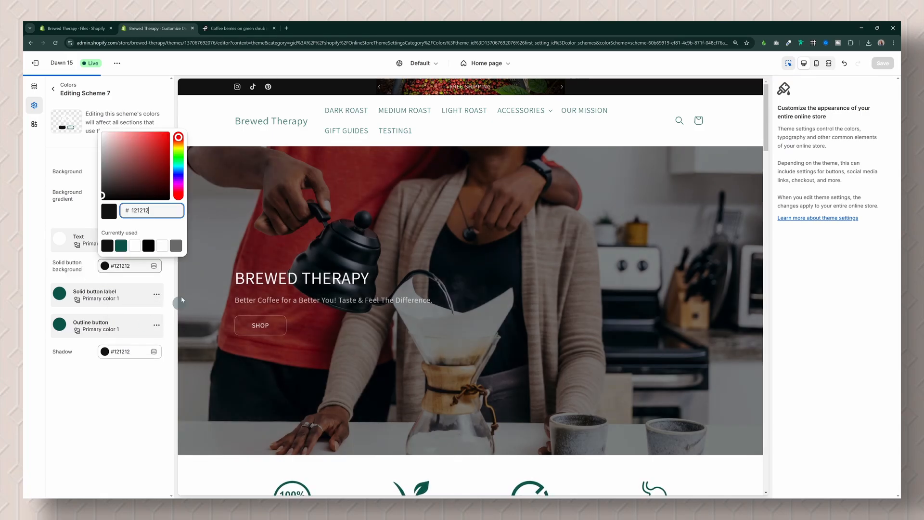
pyautogui.click(121, 246)
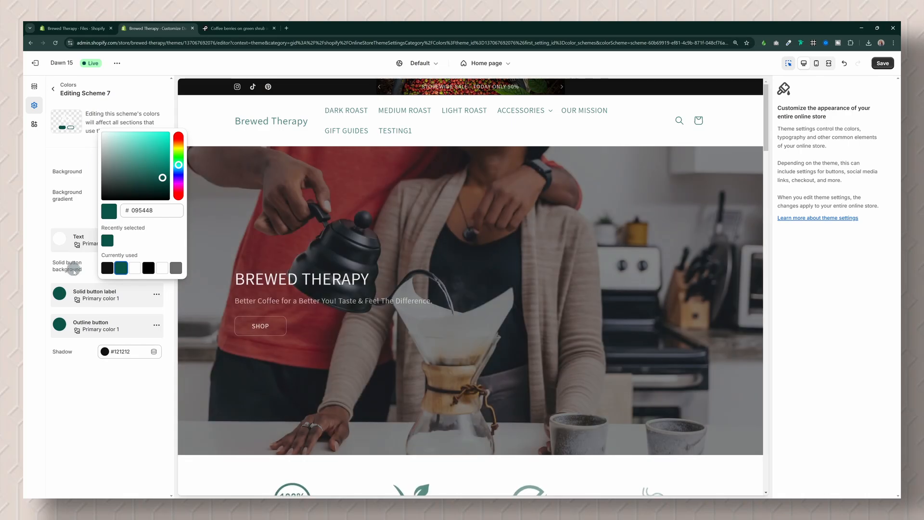
pyautogui.click(46, 279)
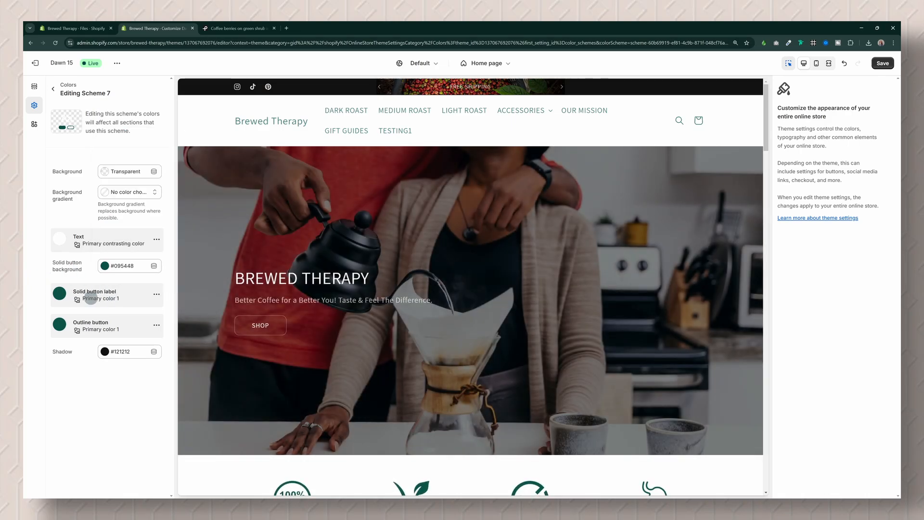
# Step: Set the solid button label to Primary contrasting color, save the theme changes and return to the list of color schemes
pyautogui.click(156, 295)
pyautogui.click(141, 330)
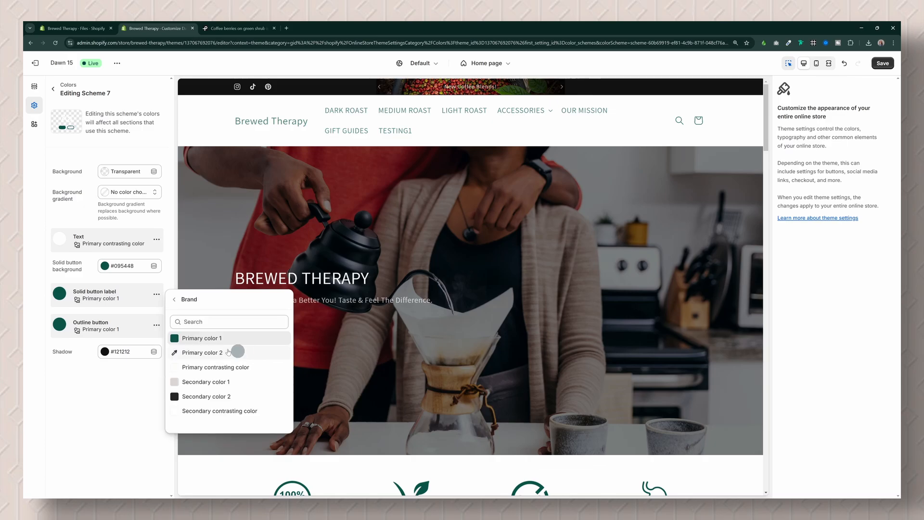
pyautogui.click(227, 369)
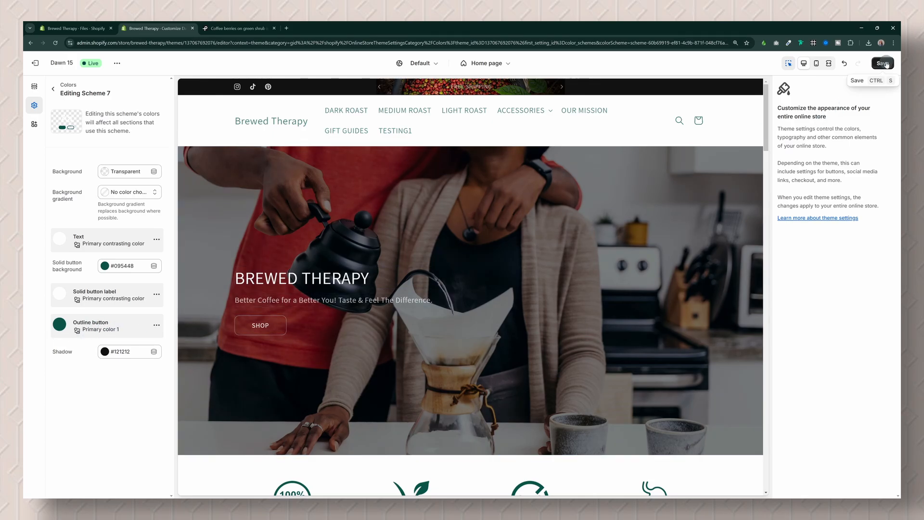
pyautogui.click(884, 64)
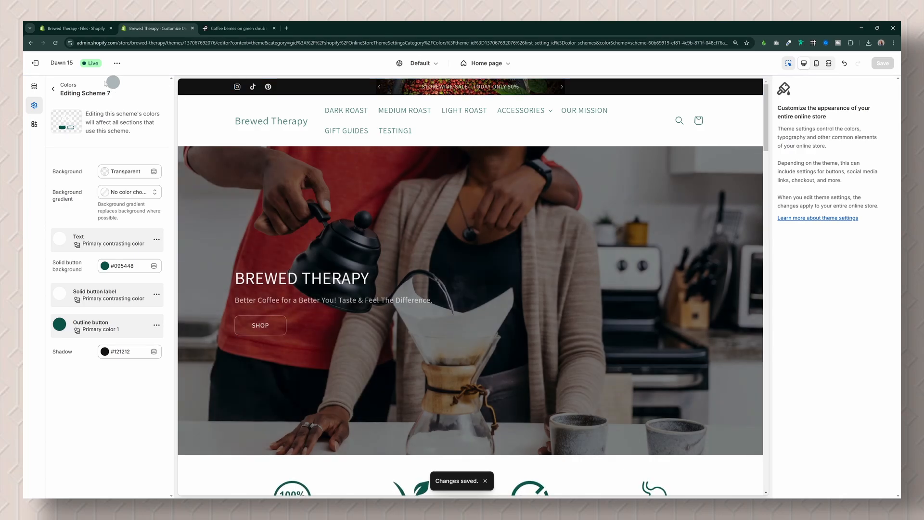
pyautogui.click(53, 89)
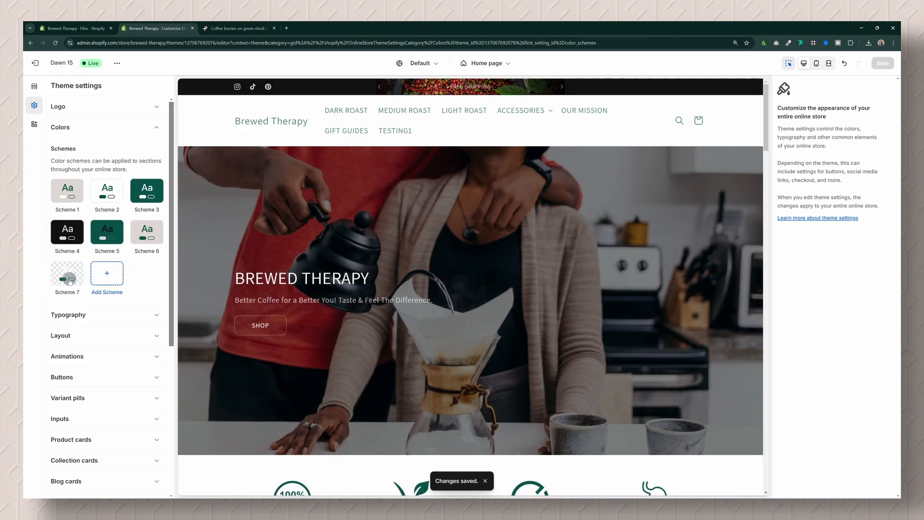
# Step: Paste a background rule with an empty url, no-repeat, cover and center at the end of the "Our Purpose" section's custom CSS
pyautogui.click(34, 87)
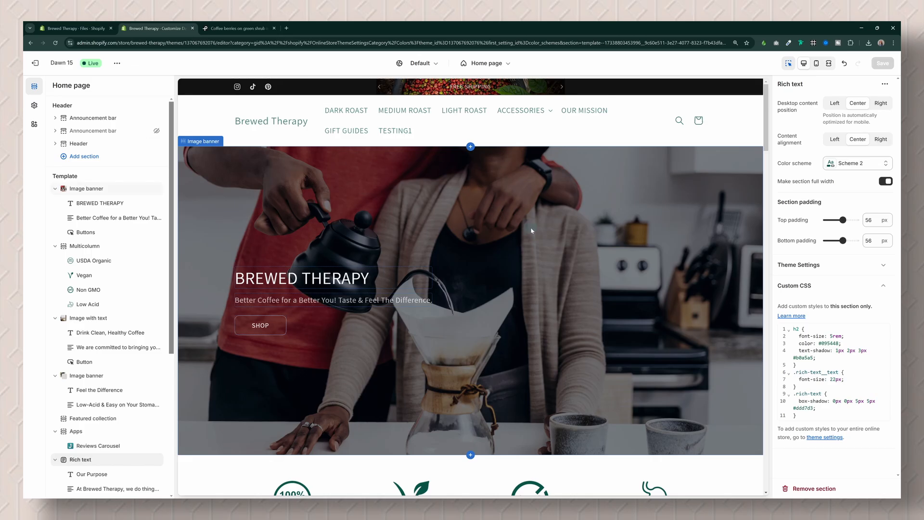
pyautogui.scroll(-15, 531, 231)
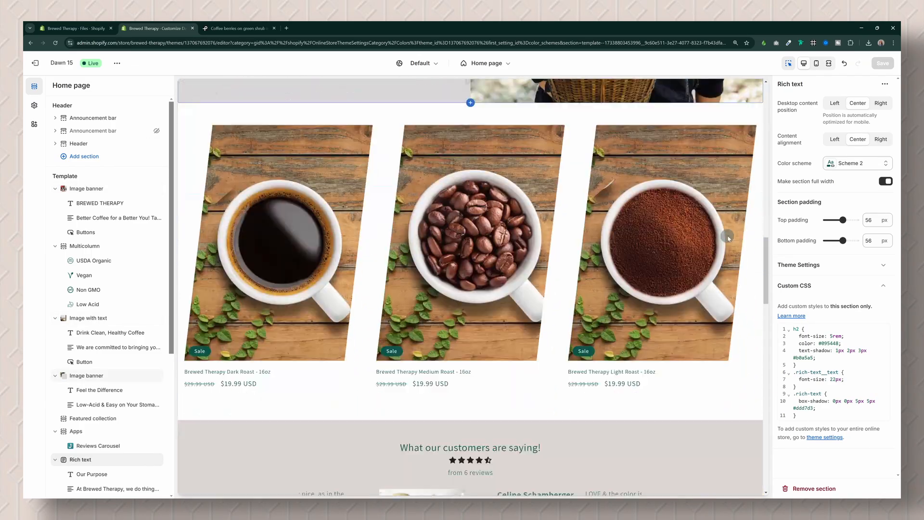
pyautogui.scroll(-10, 728, 239)
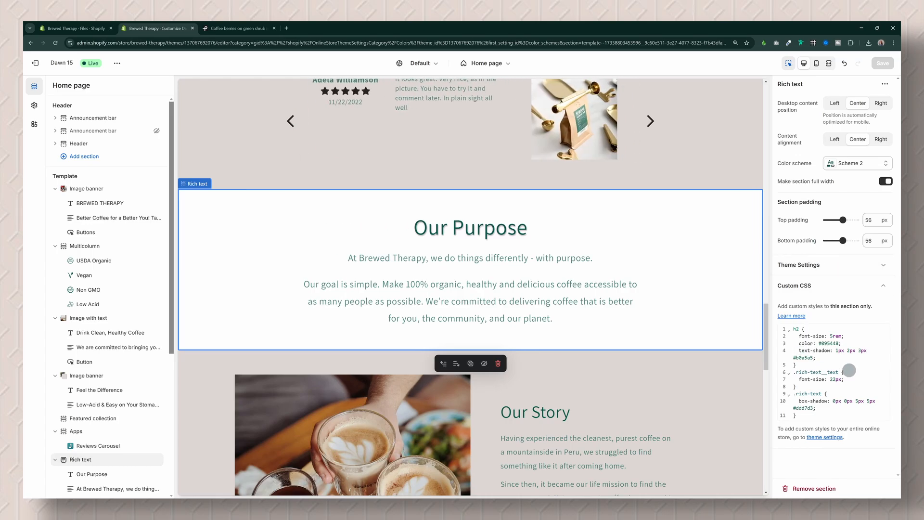
pyautogui.click(823, 416)
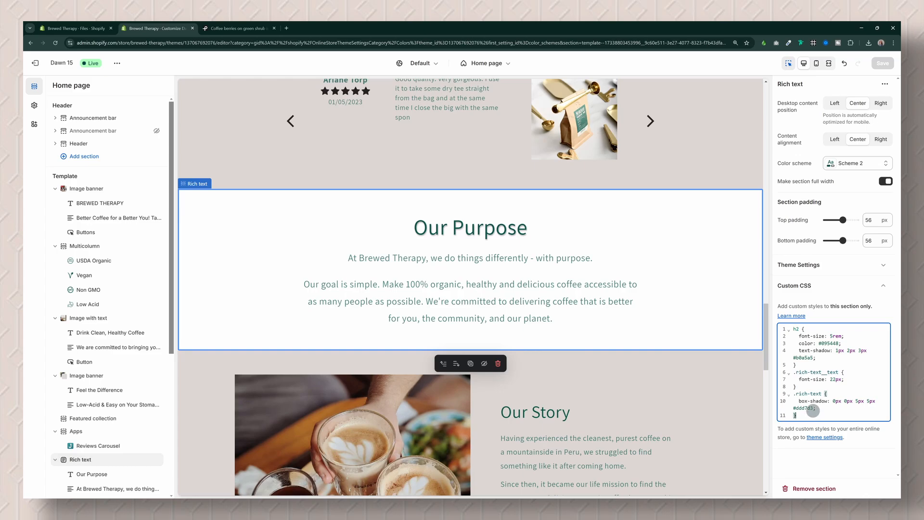
pyautogui.press('Return')
pyautogui.press('Return')
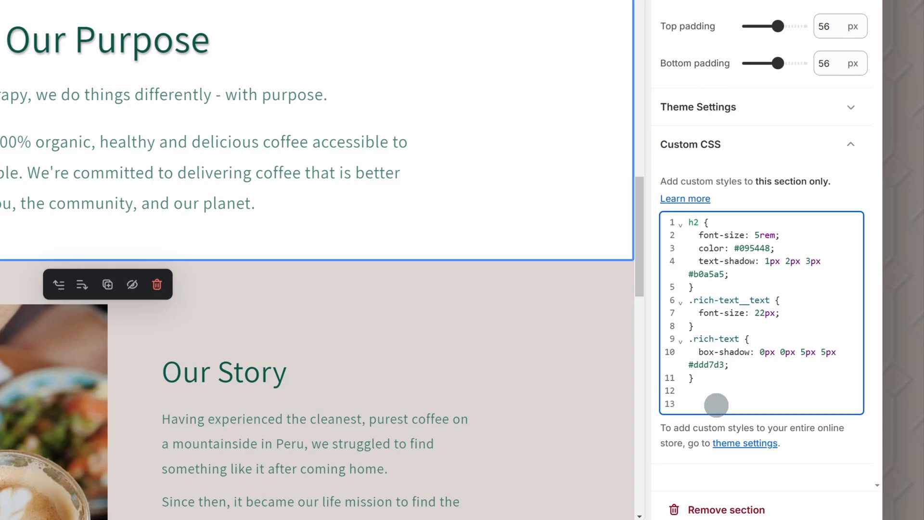
pyautogui.rightClick(807, 429)
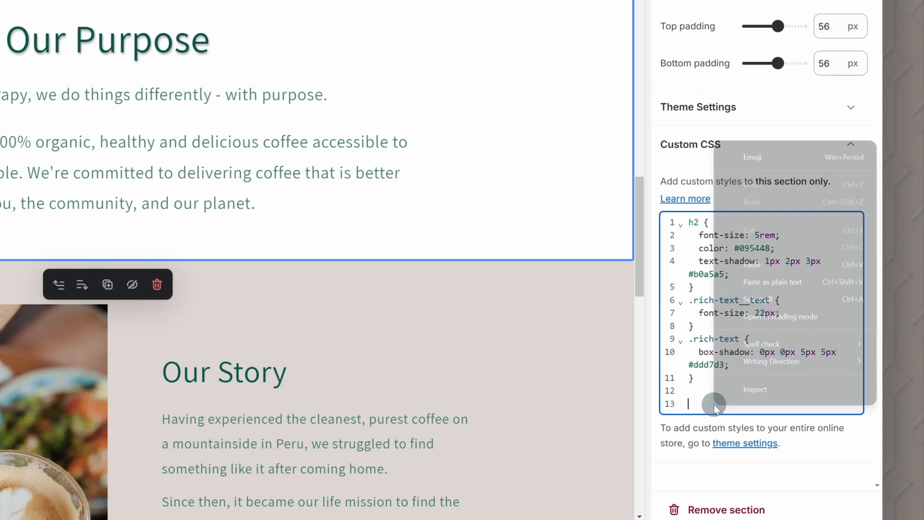
pyautogui.click(773, 264)
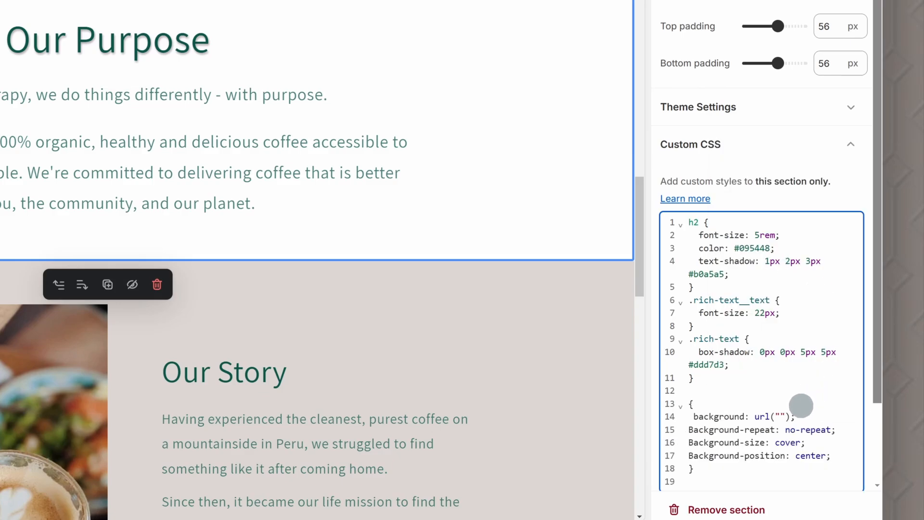
pyautogui.scroll(-2, 819, 405)
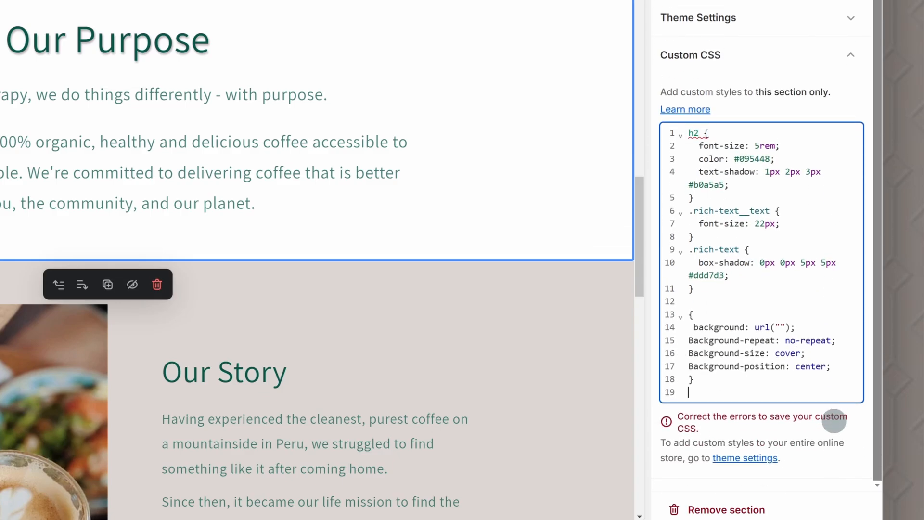
pyautogui.click(843, 401)
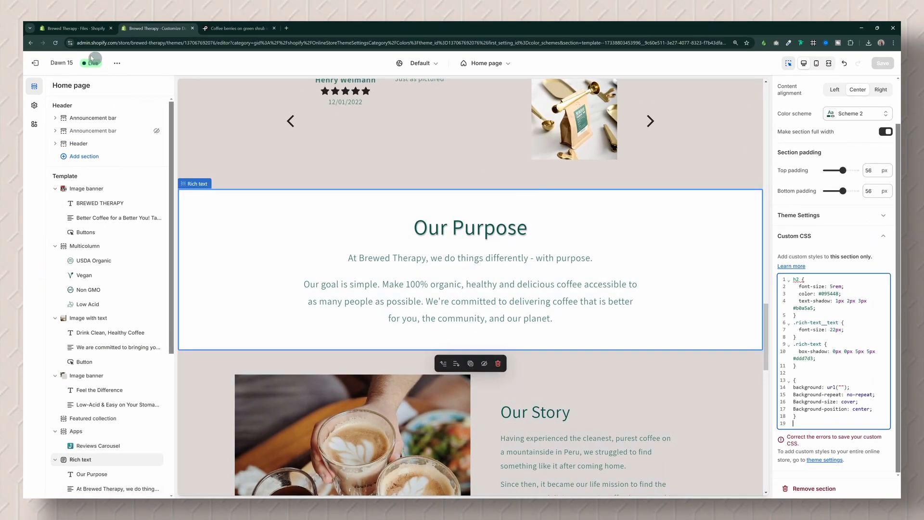
# Step: Copy the uploaded coffee shrub photo's link from Files, insert it in the background rule's url quotes, and save the theme
pyautogui.click(77, 28)
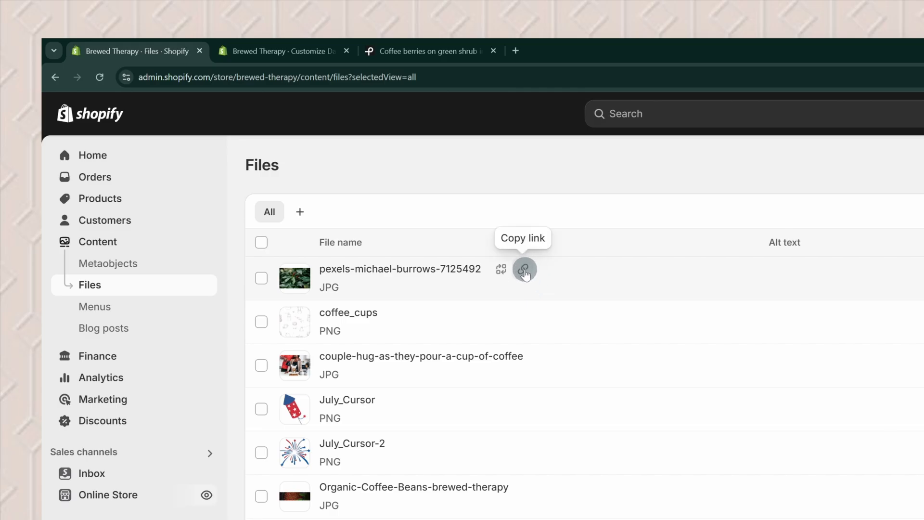
pyautogui.click(523, 270)
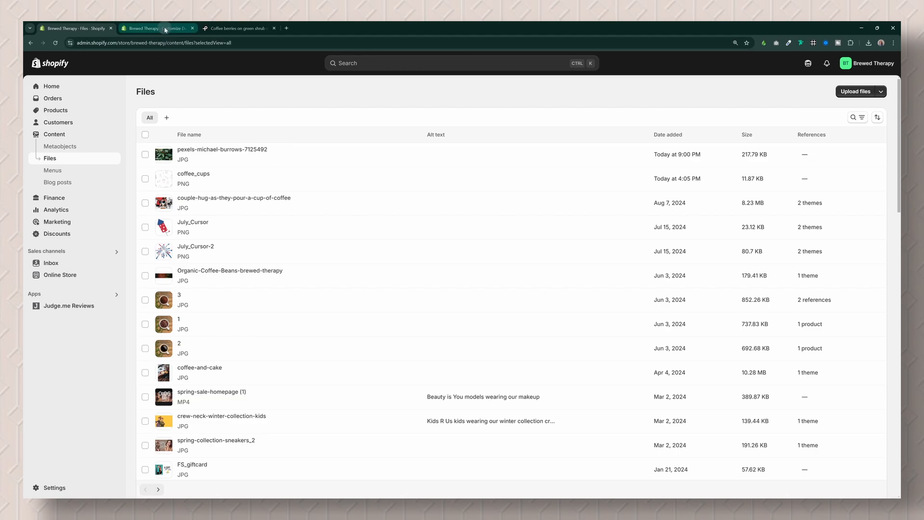
pyautogui.click(165, 30)
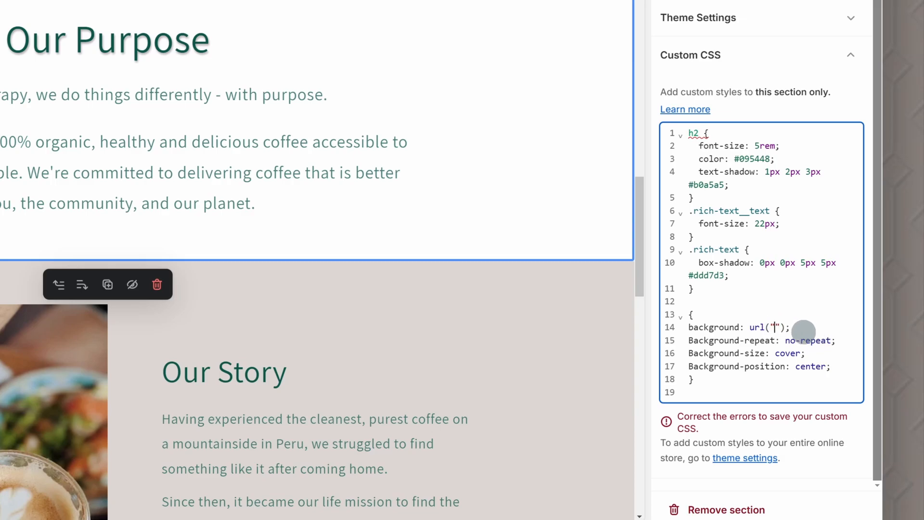
pyautogui.hotkey('ctrl', 'v')
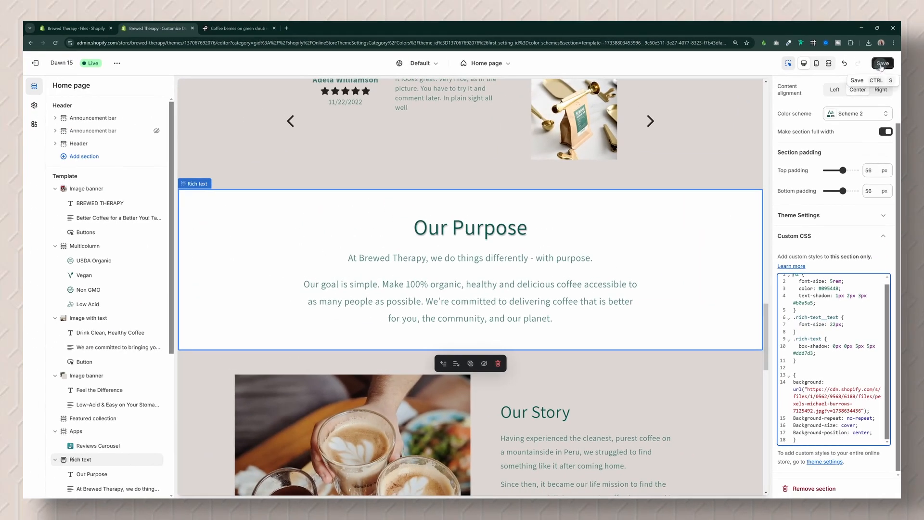
pyautogui.click(882, 63)
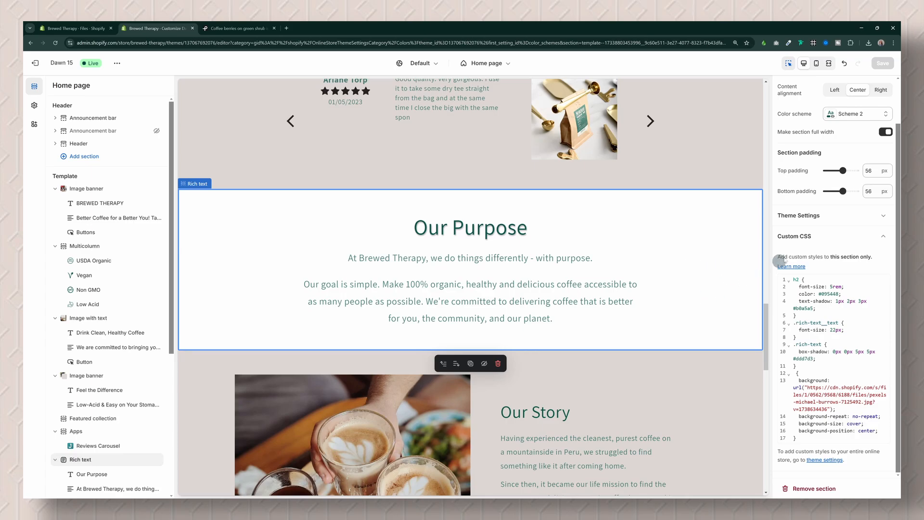
# Step: Apply Scheme 7 to the "Our Purpose" section, delete the h2 rule from its custom CSS, and save
pyautogui.click(849, 114)
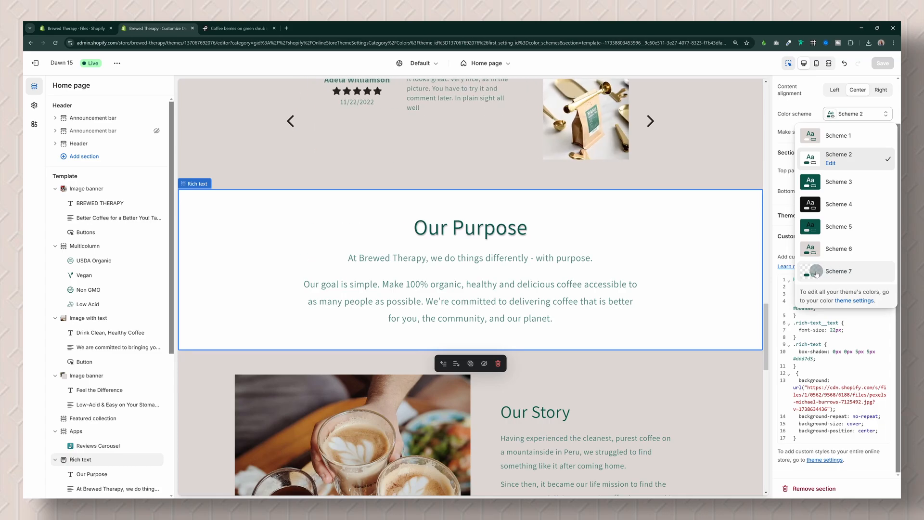
pyautogui.click(845, 274)
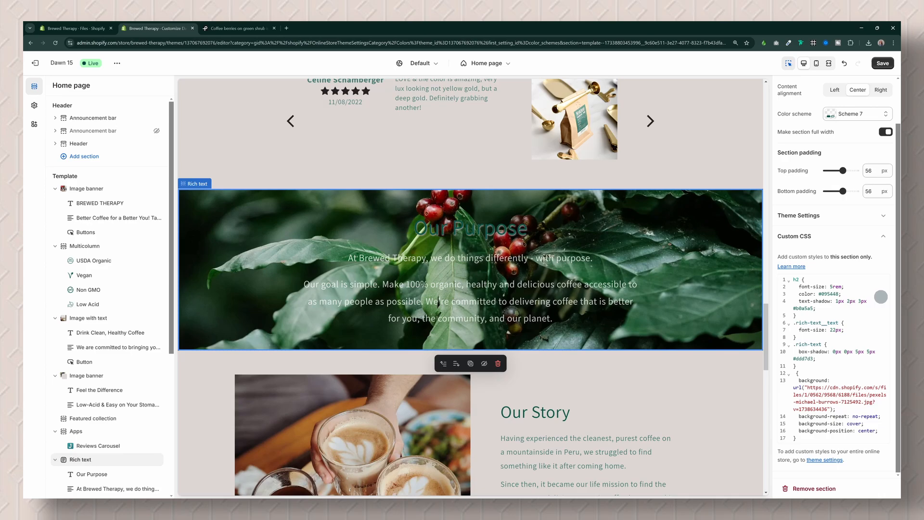
pyautogui.scroll(2, 882, 296)
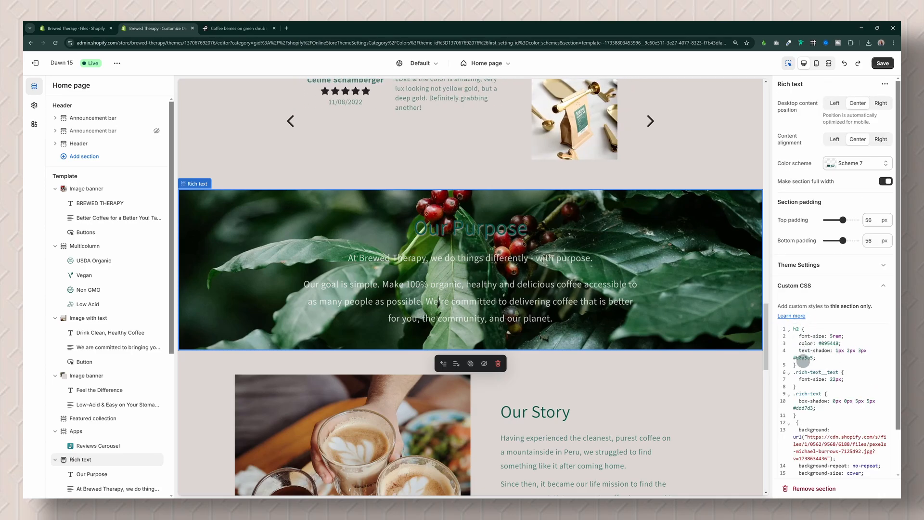
pyautogui.moveTo(803, 362); pyautogui.dragTo(791, 329)
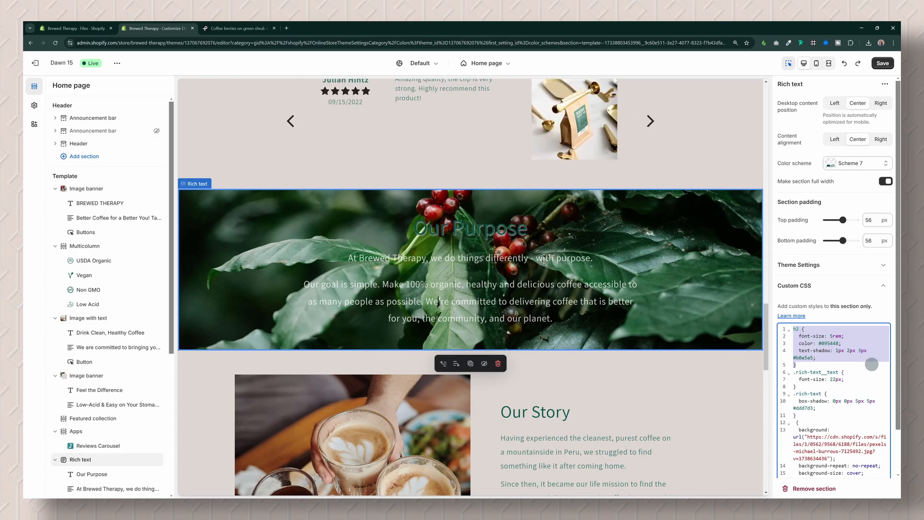
pyautogui.click(859, 351)
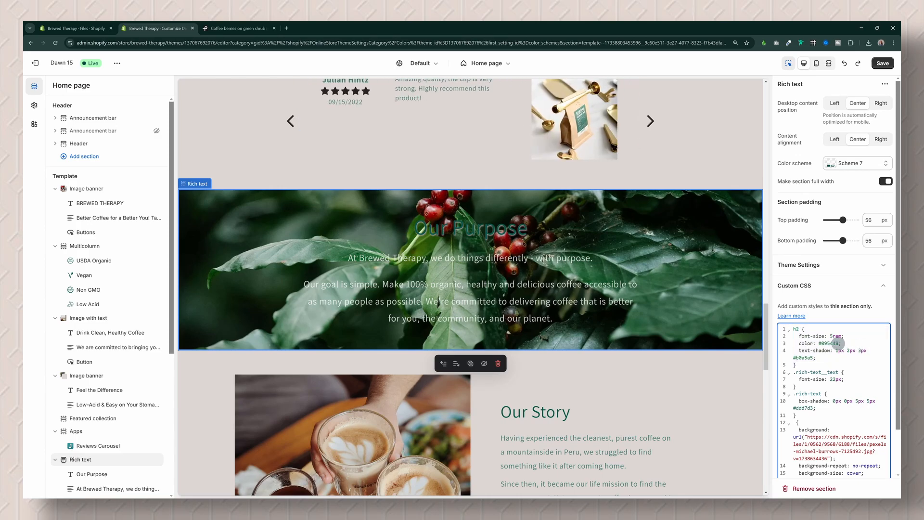
pyautogui.moveTo(809, 363); pyautogui.dragTo(780, 324)
pyautogui.press('BackSpace')
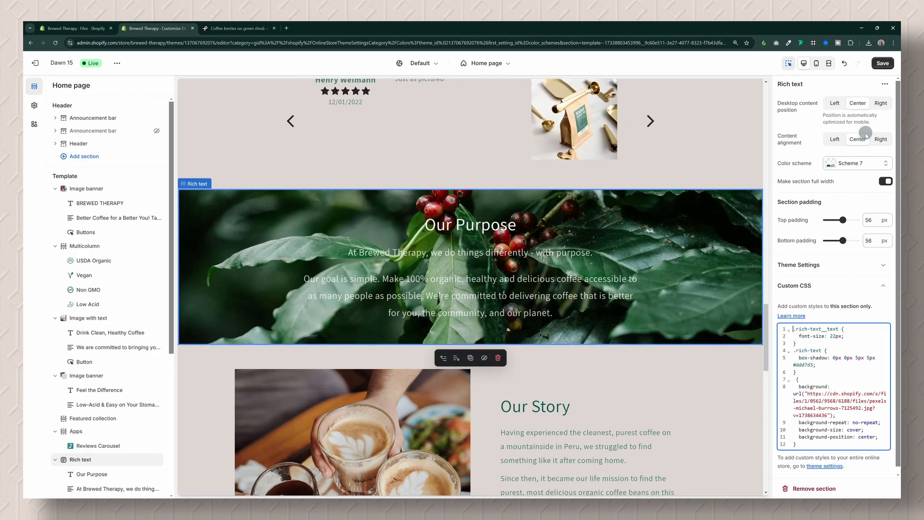
pyautogui.click(888, 60)
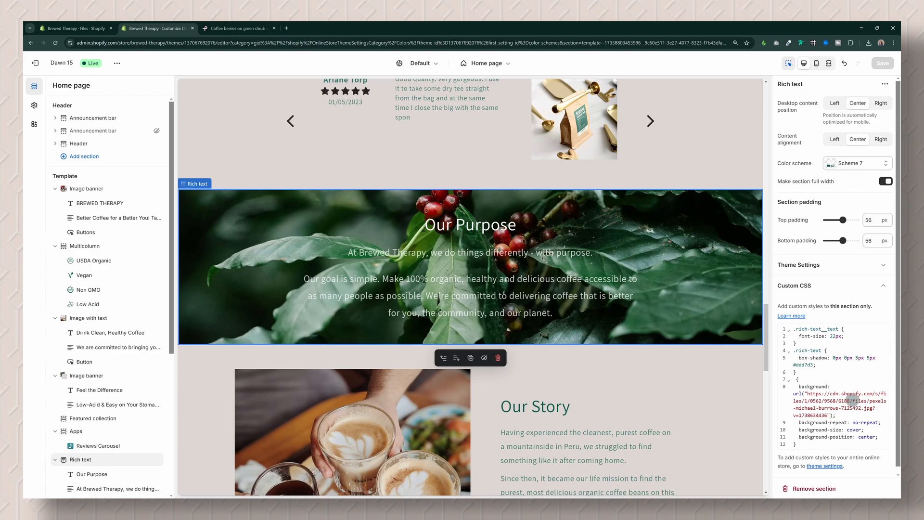
# Step: Try the background photo without the background-size: cover line in the custom CSS, and undo the removal
pyautogui.scroll(-1, 847, 396)
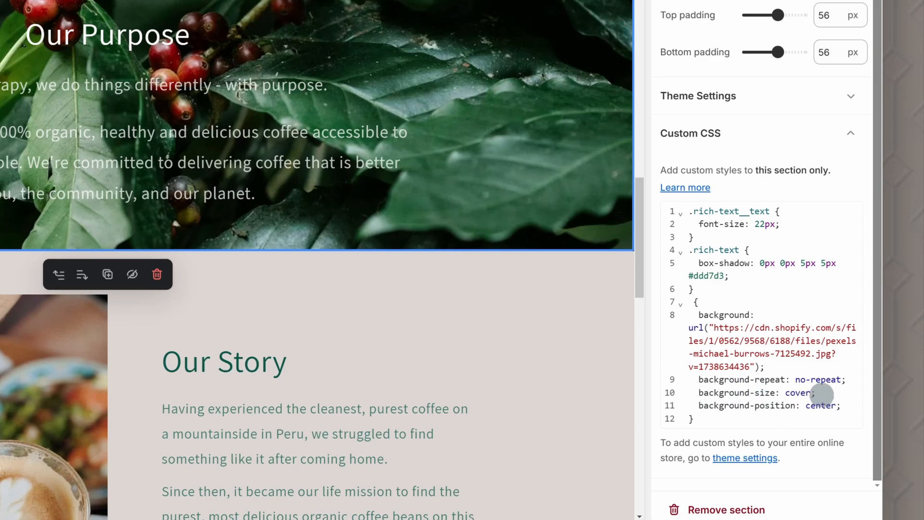
pyautogui.tripleClick(822, 394)
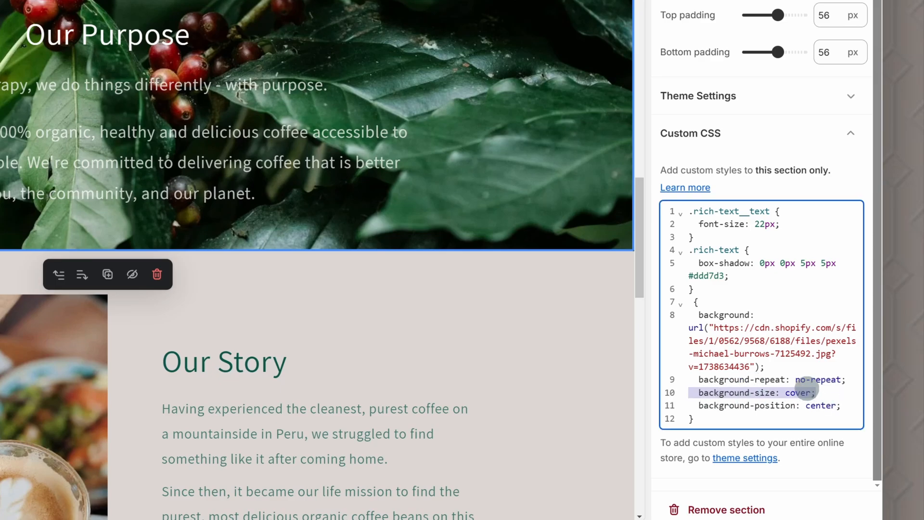
pyautogui.press('BackSpace')
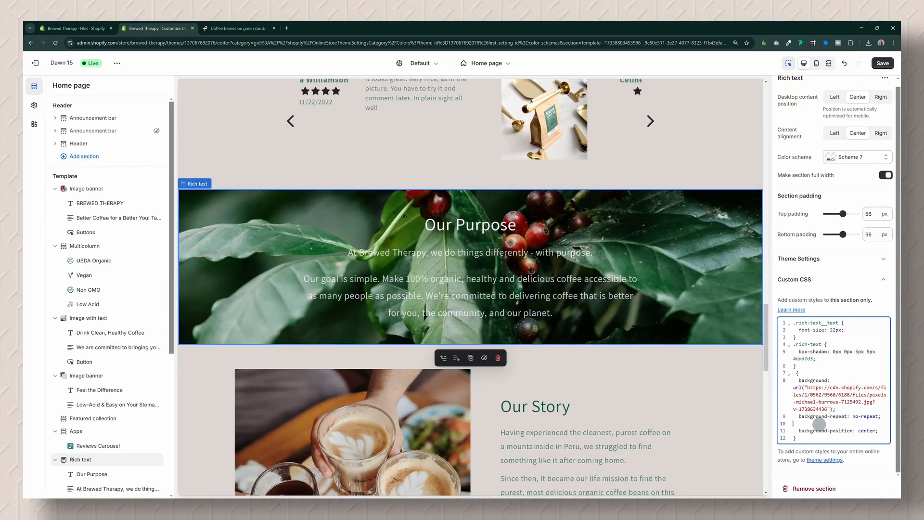
pyautogui.click(845, 63)
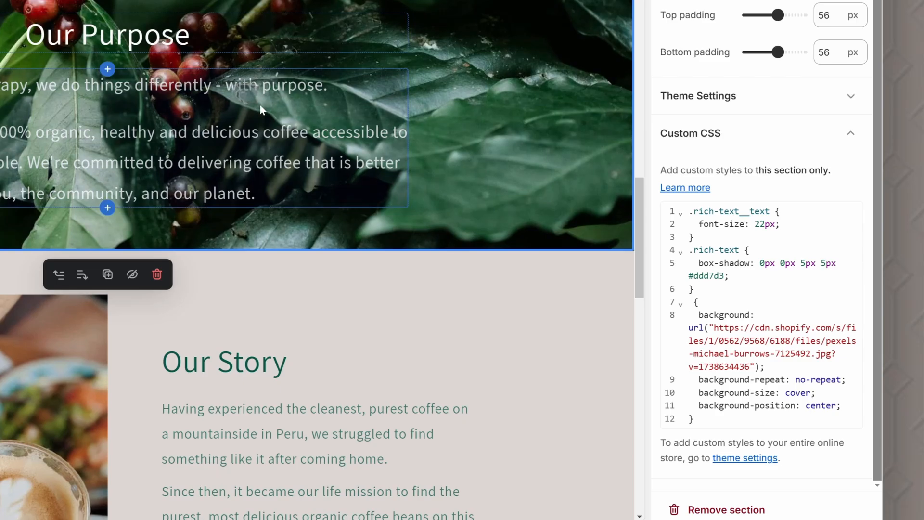
# Step: Try background-position: center top in the section's custom CSS and compare the crop with the original coffee berries photo
pyautogui.click(837, 406)
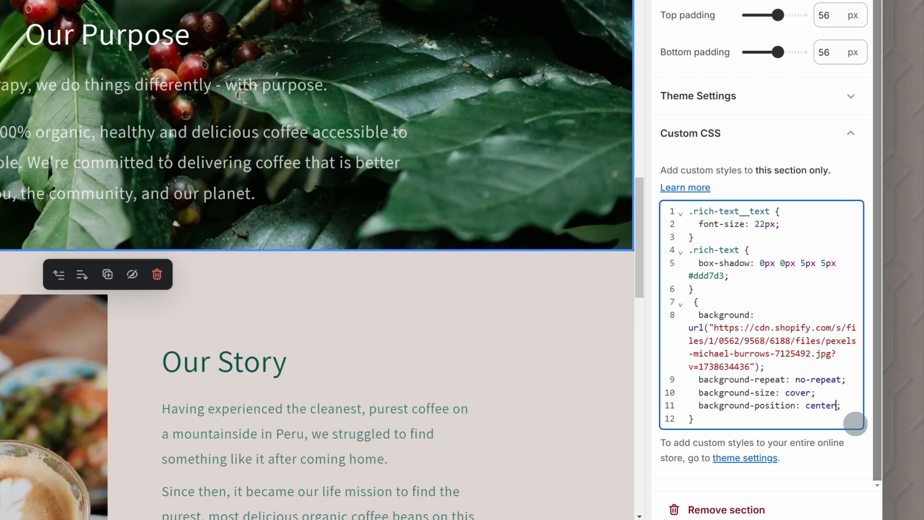
pyautogui.write('top')
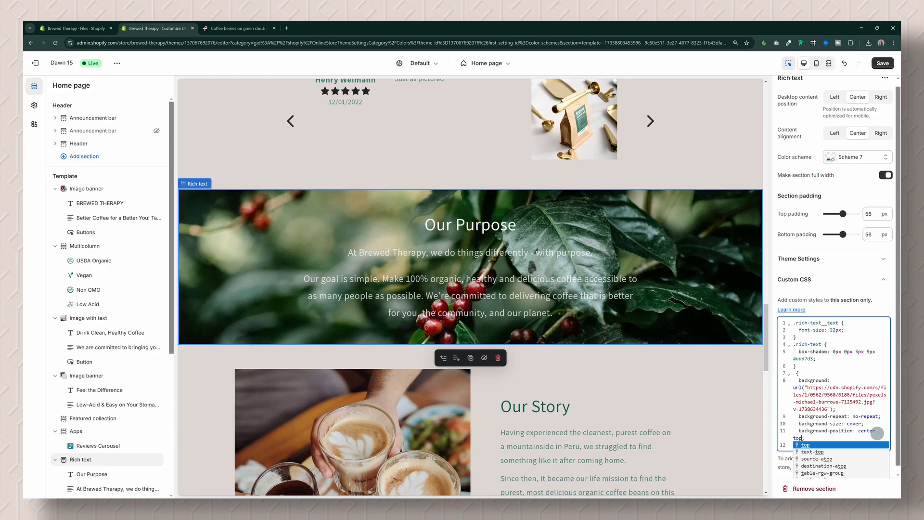
pyautogui.click(237, 28)
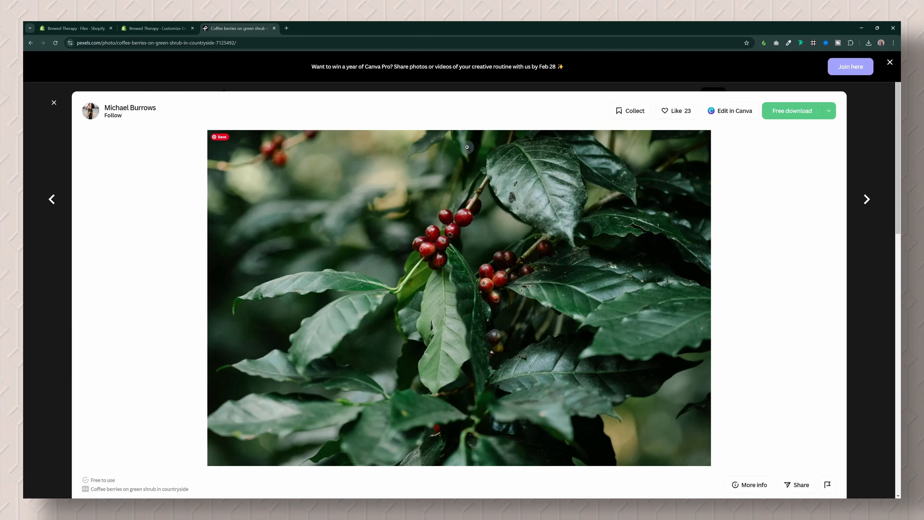
pyautogui.click(157, 28)
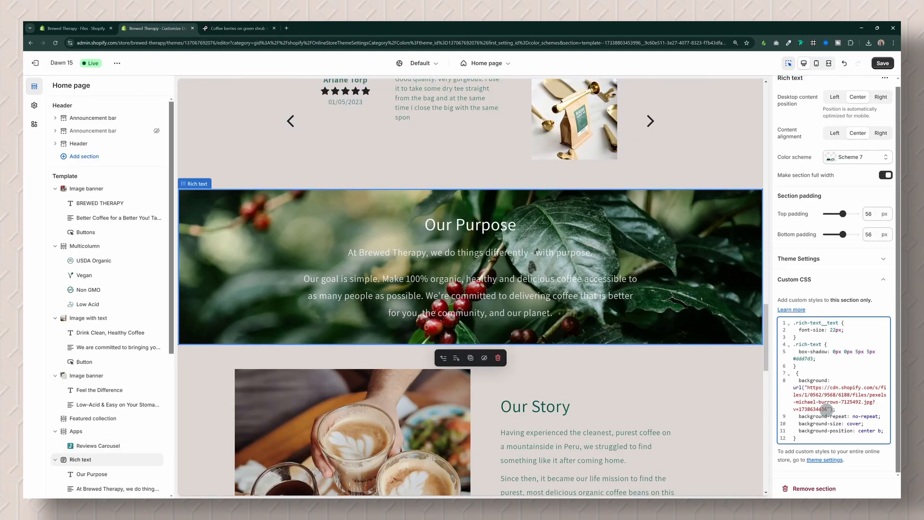
# Step: Set the background-position to center bottom in the section's custom CSS and compare the crop with the original photo
pyautogui.write('ott')
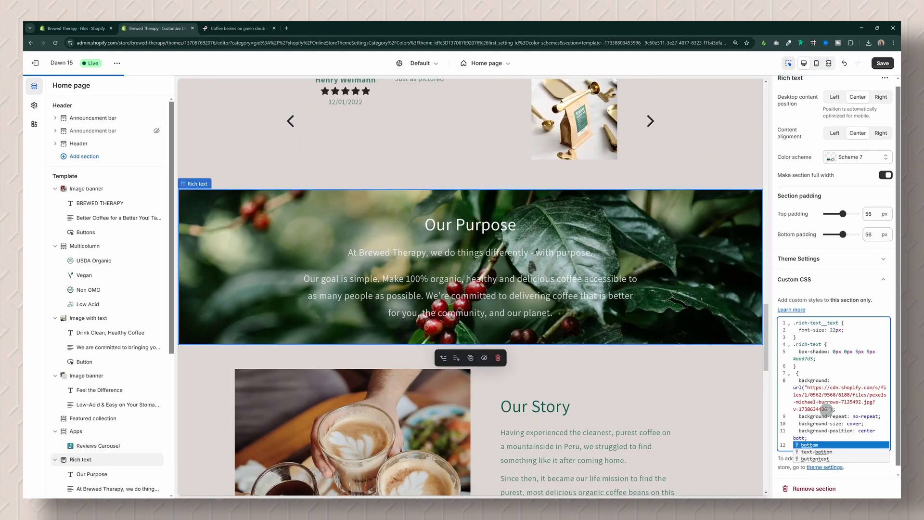
pyautogui.write('m')
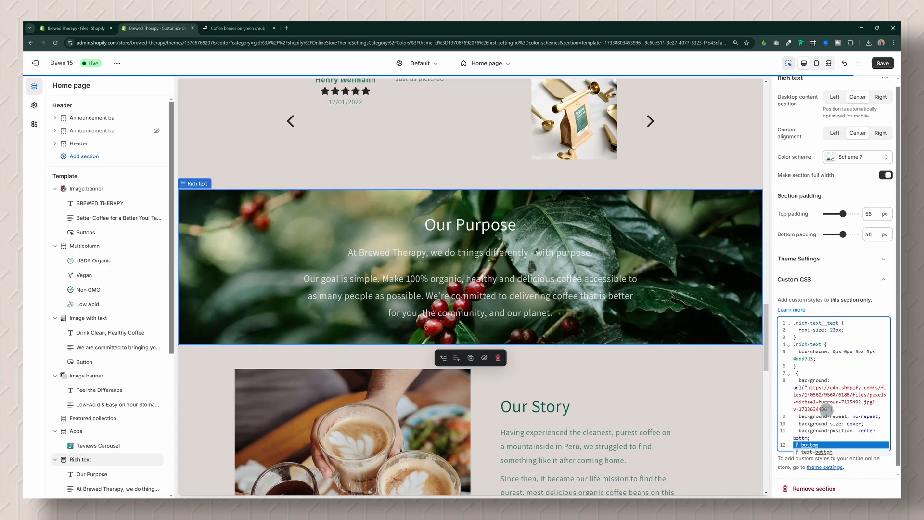
pyautogui.press('Left')
pyautogui.write('o')
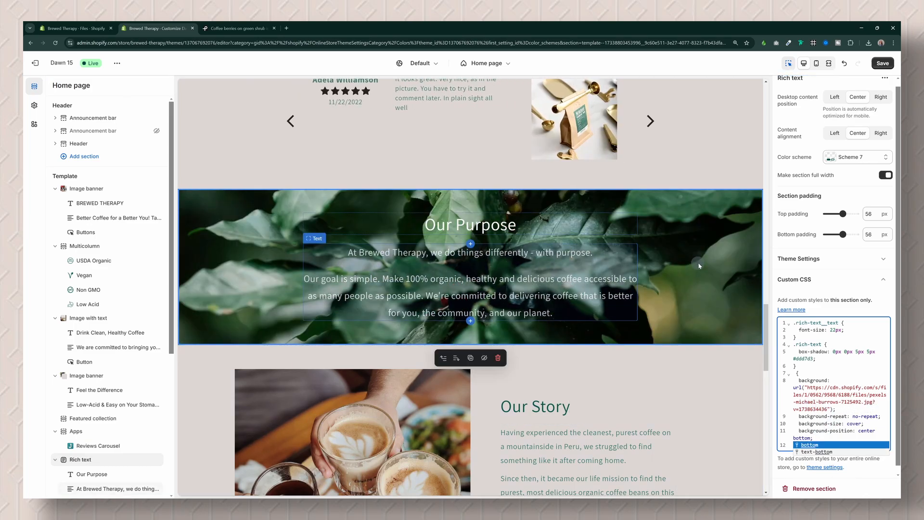
pyautogui.hotkey('ctrl', 'Tab')
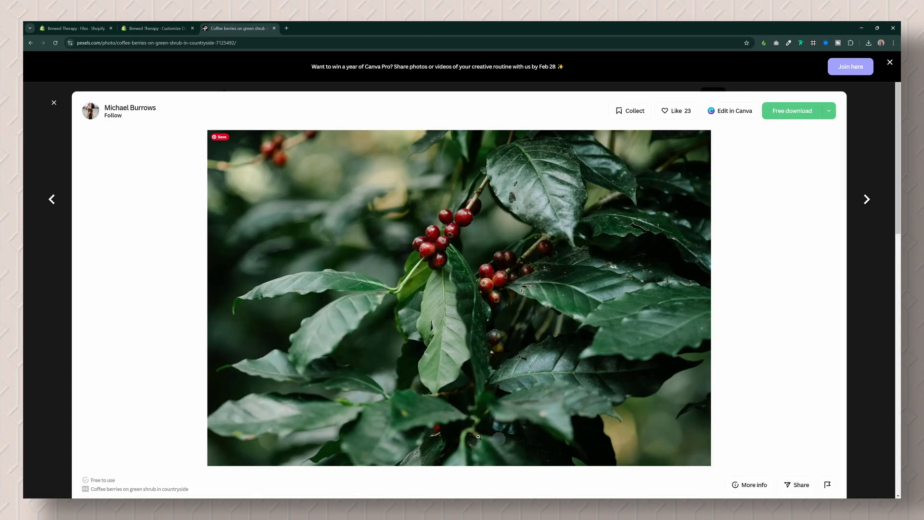
pyautogui.click(159, 28)
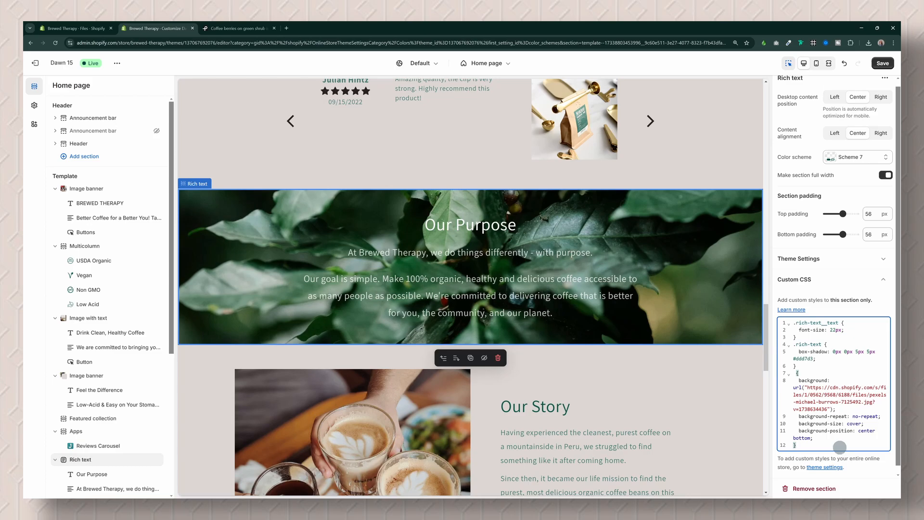
# Step: Copy the background rule from the "Our Purpose" section's custom CSS and paste it into the "Our Story" section's custom CSS
pyautogui.moveTo(804, 445); pyautogui.dragTo(833, 387)
pyautogui.hotkey('ctrl', 'c')
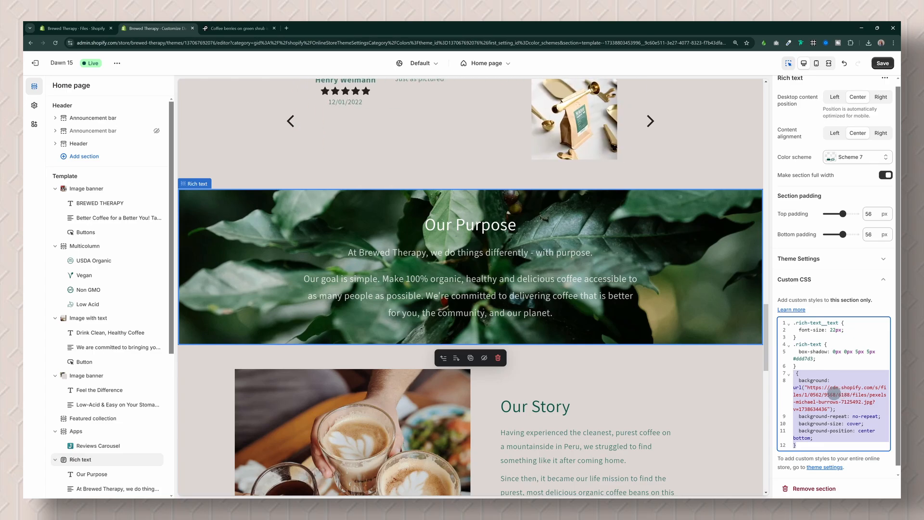
pyautogui.click(724, 365)
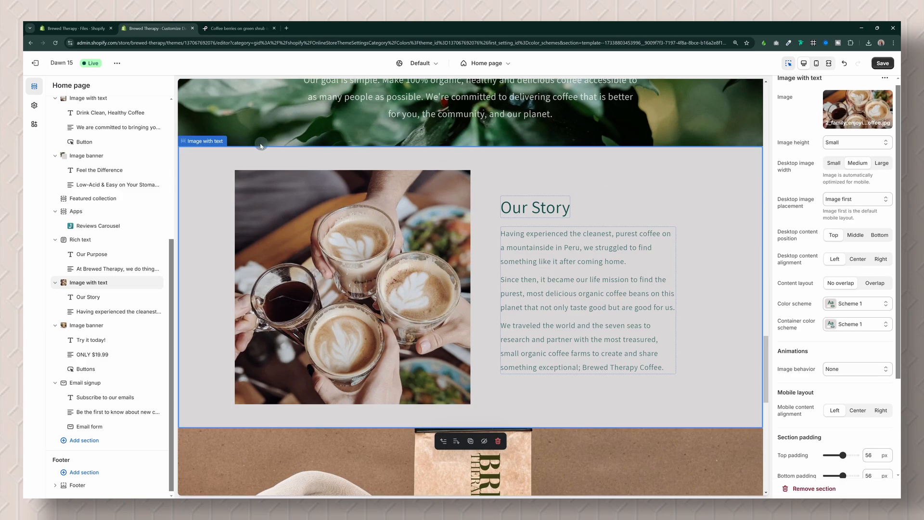
pyautogui.scroll(-3, 887, 316)
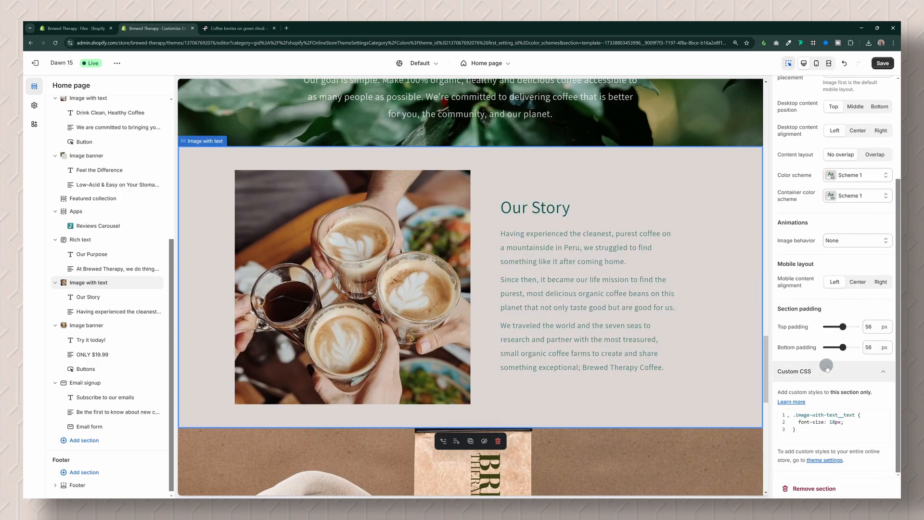
pyautogui.click(830, 426)
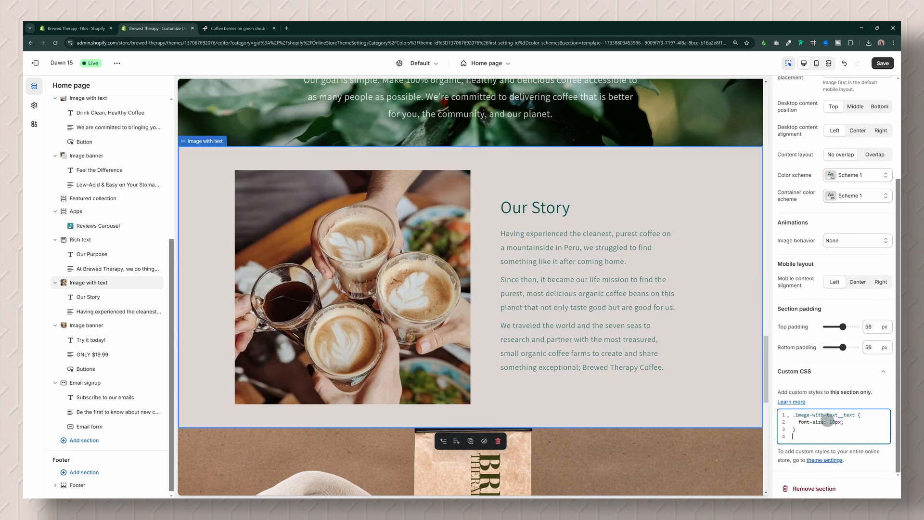
pyautogui.hotkey('ctrl', 'v')
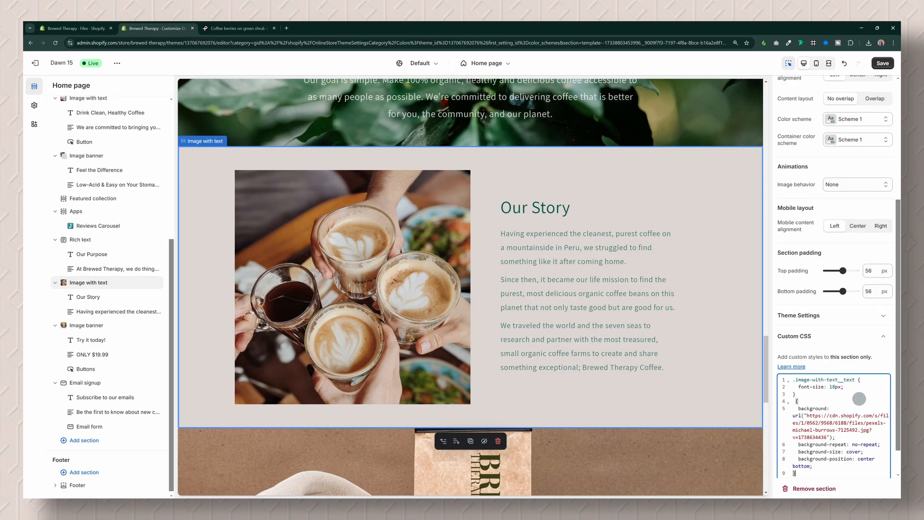
# Step: Set both the color scheme and the container color scheme of the "Our Story" section to Scheme 7
pyautogui.scroll(1, 851, 160)
pyautogui.click(849, 154)
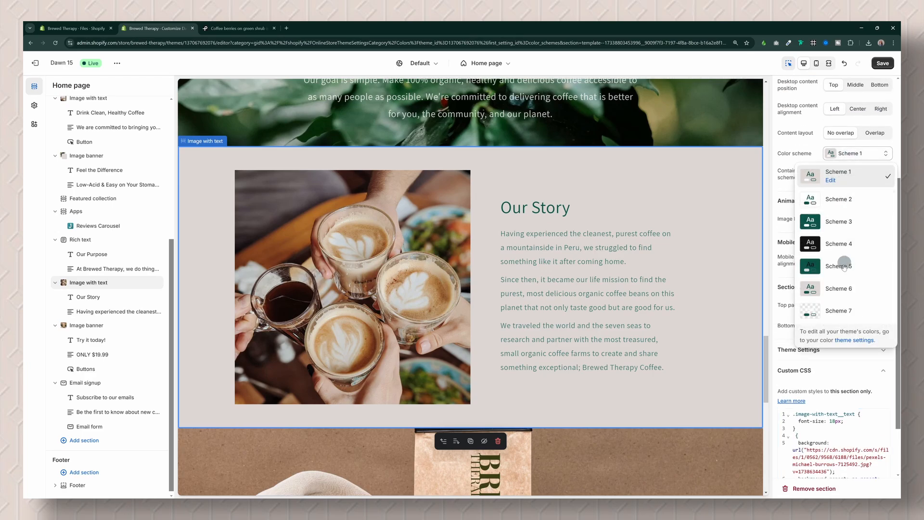
pyautogui.click(842, 315)
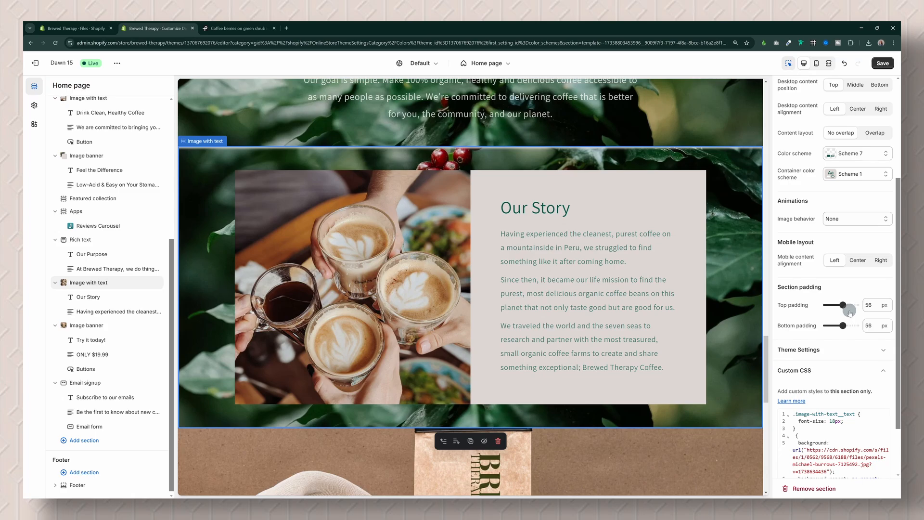
pyautogui.click(864, 174)
pyautogui.click(837, 335)
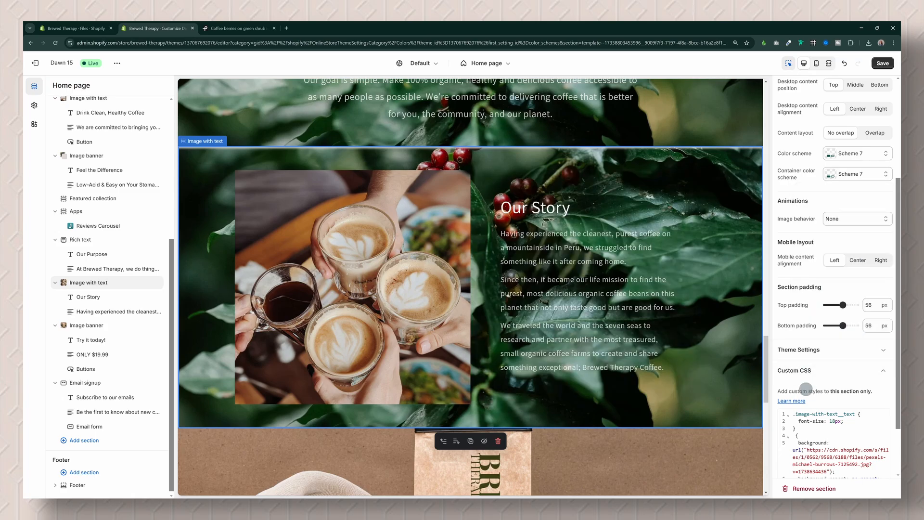
# Step: Apply Scheme 7 to the Email signup section and paste the copied background rule into its custom CSS
pyautogui.scroll(-10, 656, 324)
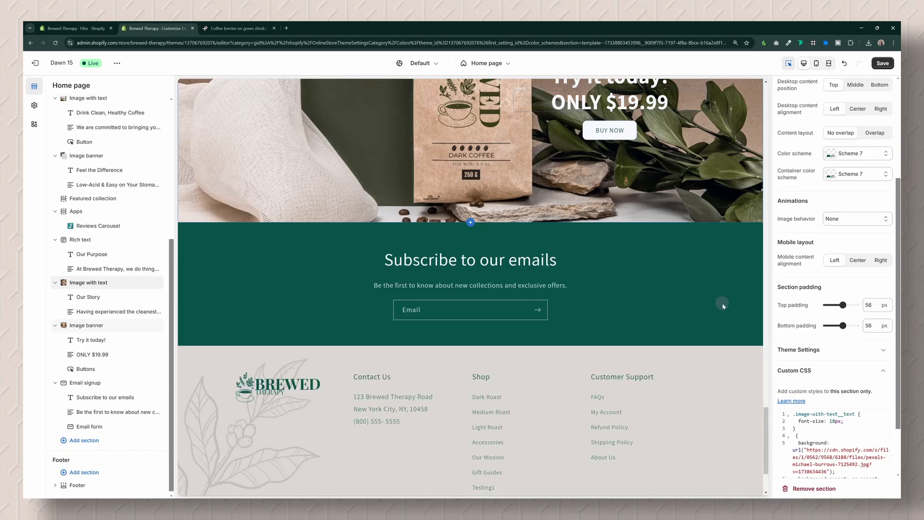
pyautogui.scroll(-3, 748, 341)
pyautogui.scroll(2, 741, 324)
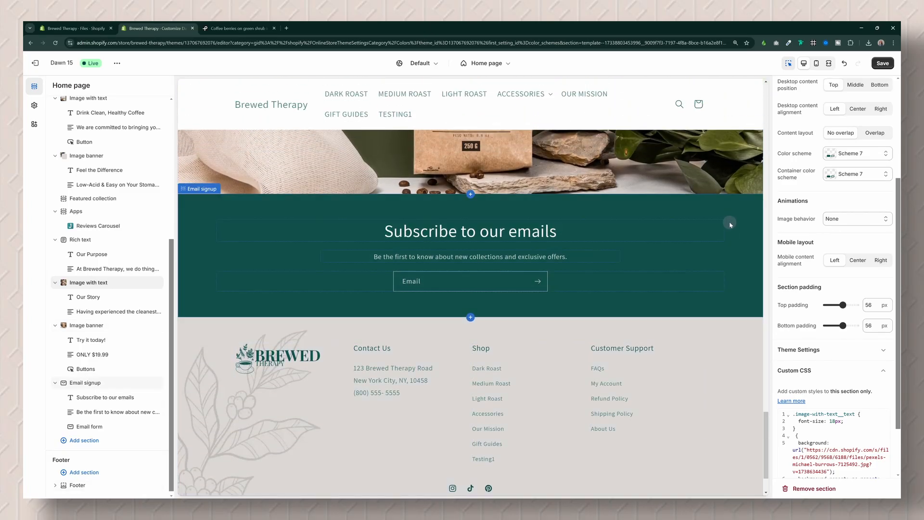
pyautogui.click(727, 223)
pyautogui.click(836, 282)
pyautogui.hotkey('ctrl', 'v')
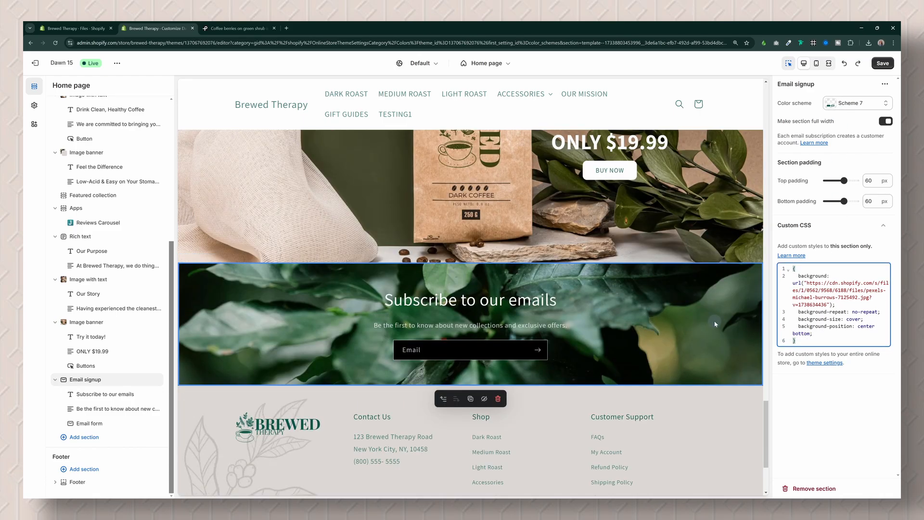
# Step: Add background-color: black; to the background rule in the "Our Purpose" section's custom CSS and save the changes
pyautogui.scroll(4, 716, 322)
pyautogui.scroll(8, 715, 322)
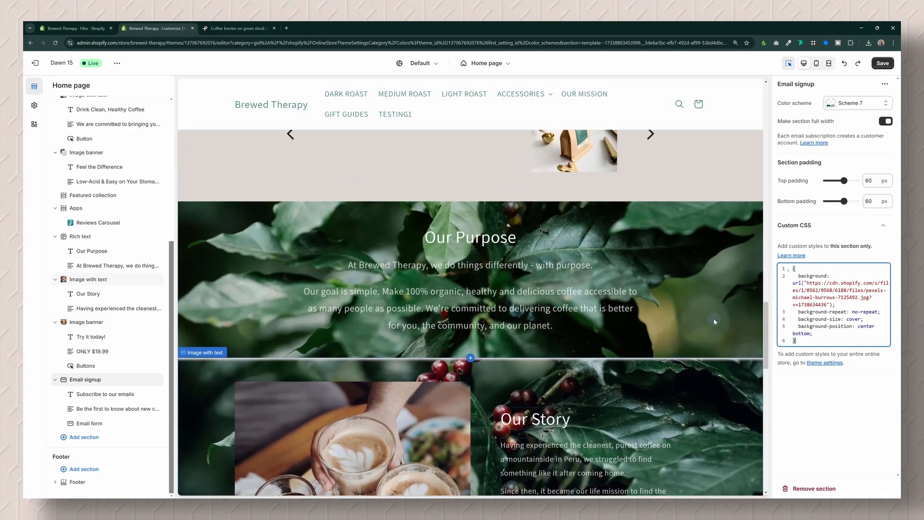
pyautogui.click(722, 248)
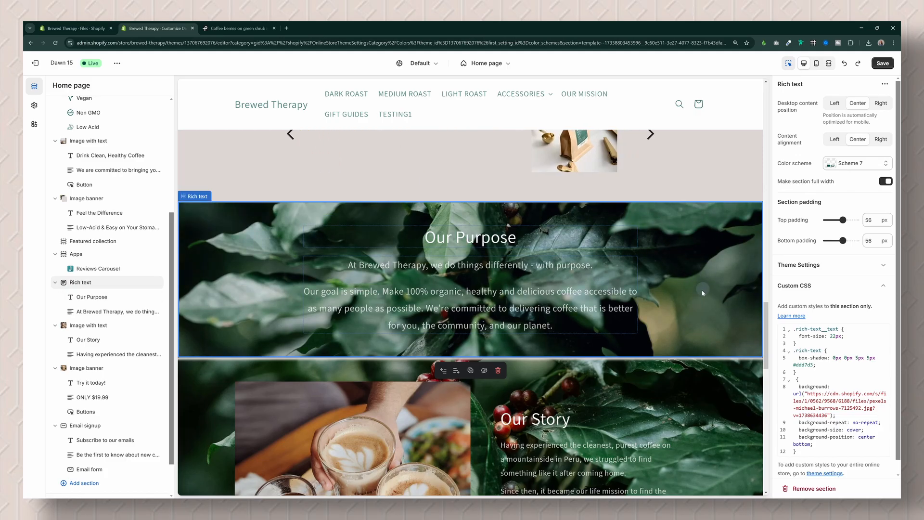
pyautogui.scroll(-1, 831, 340)
pyautogui.click(825, 430)
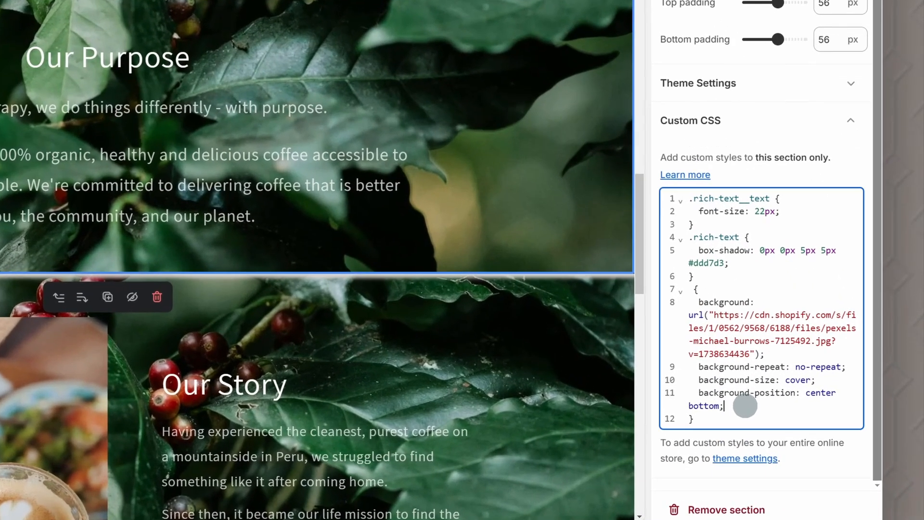
pyautogui.press('Return')
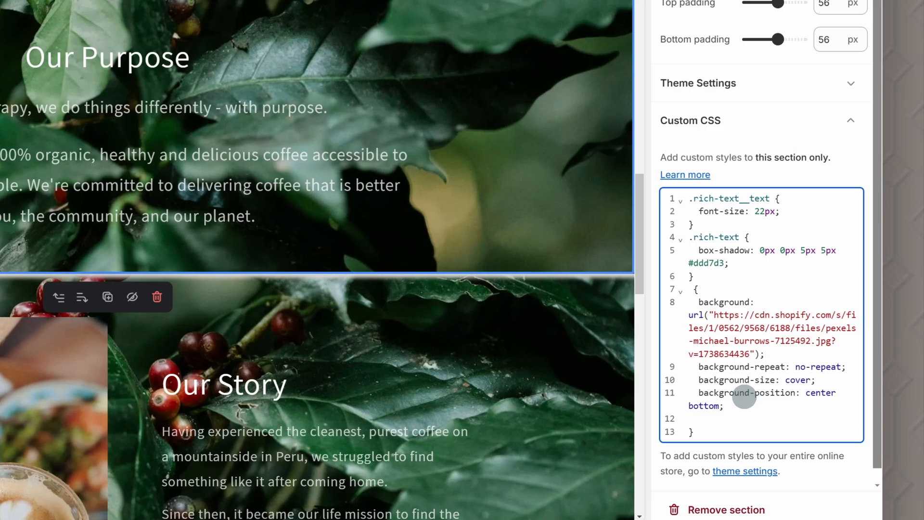
pyautogui.write('background-color: black;')
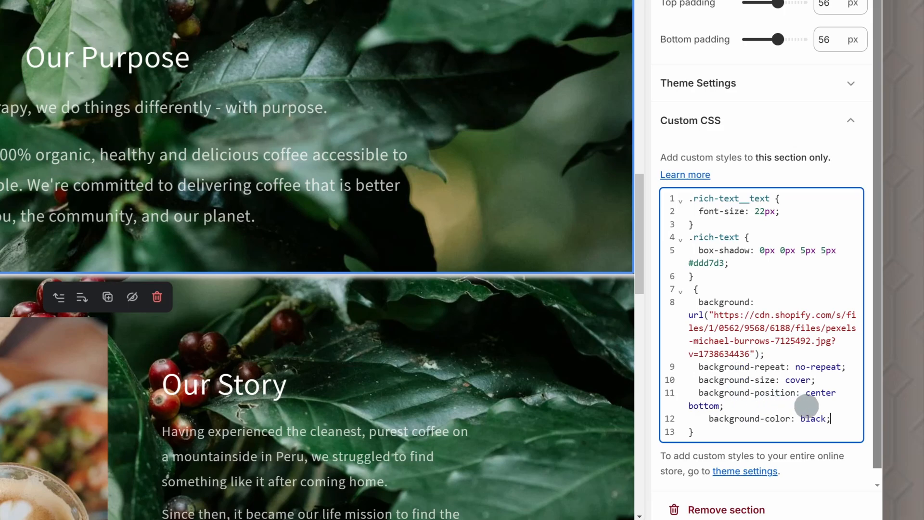
pyautogui.hotkey('ctrl', 's')
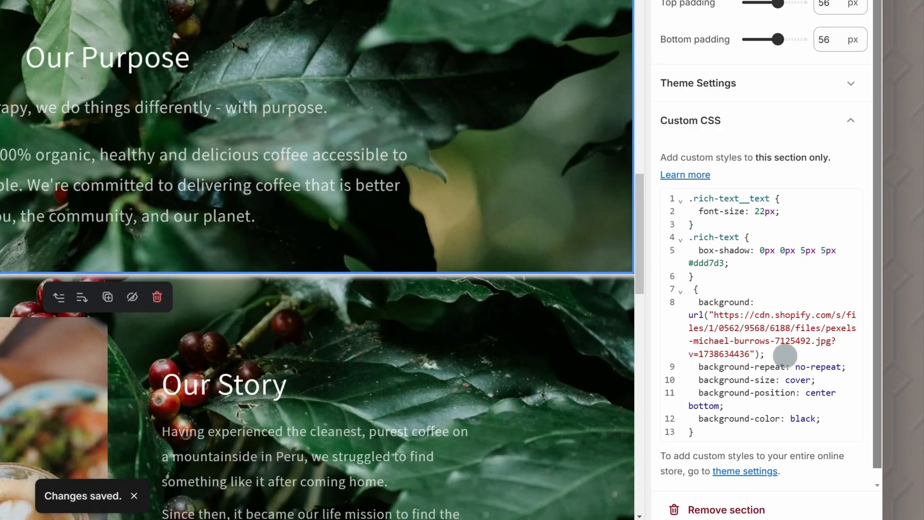
# Step: Try the "Our Purpose" section without the background image URL line to preview the fallback color, and restore the line
pyautogui.moveTo(765, 354); pyautogui.dragTo(684, 303)
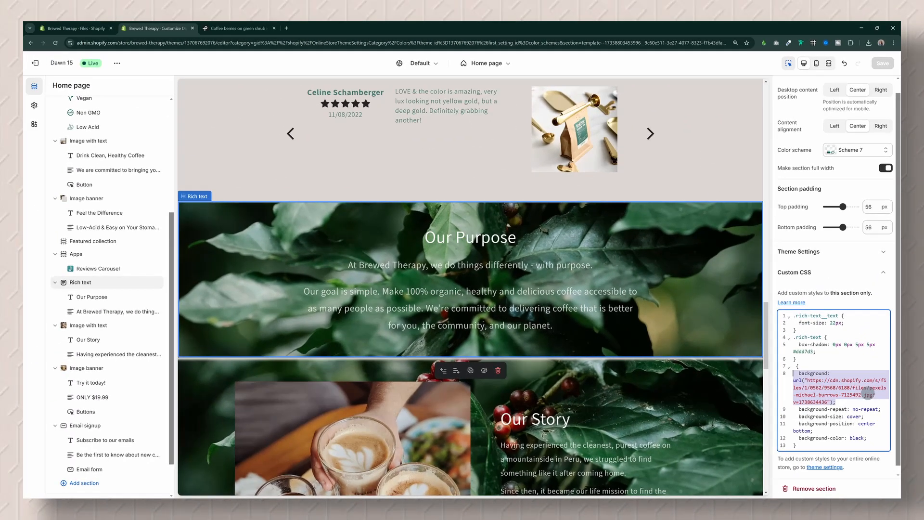
pyautogui.press('BackSpace')
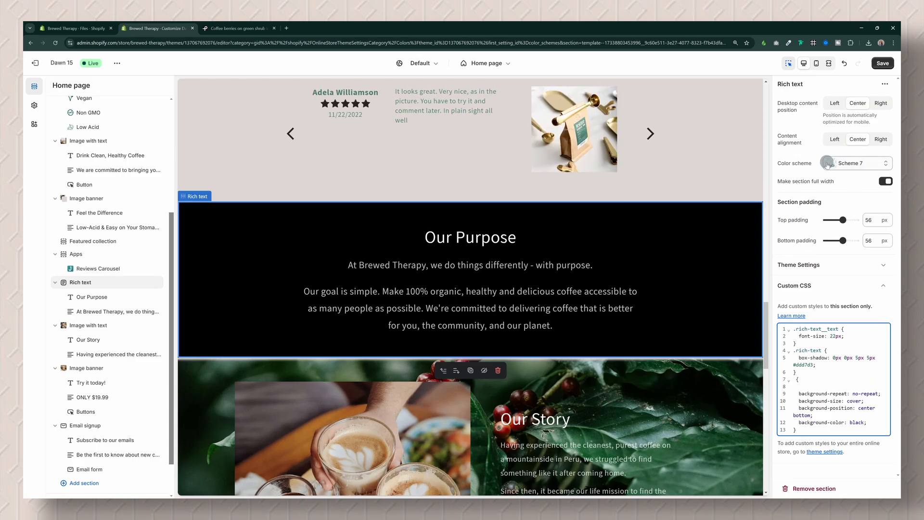
pyautogui.click(810, 385)
pyautogui.write('background-color: black;')
pyautogui.hotkey('ctrl', 'z')
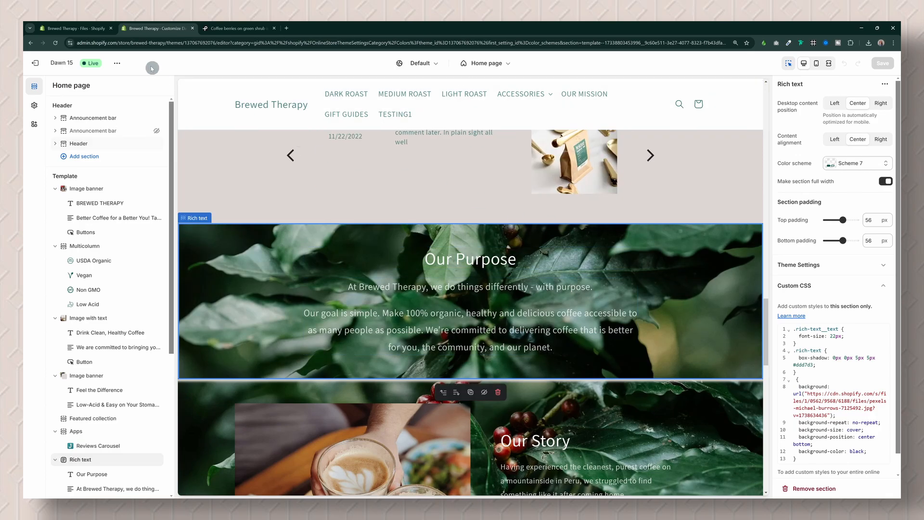
# Step: Copy the link of the coffee_cups PNG from Files and replace the background image URL in the "Our Purpose" custom CSS with it
pyautogui.click(78, 28)
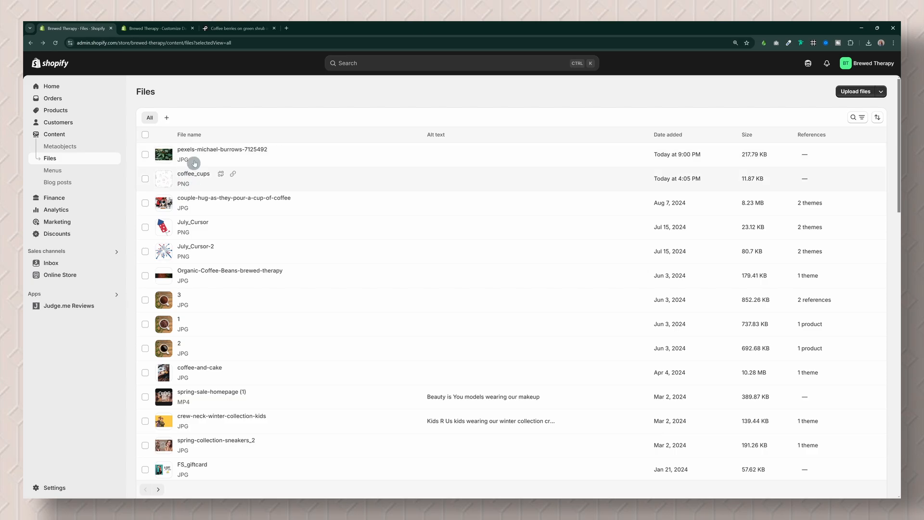
pyautogui.hotkey('ctrl', 'Tab')
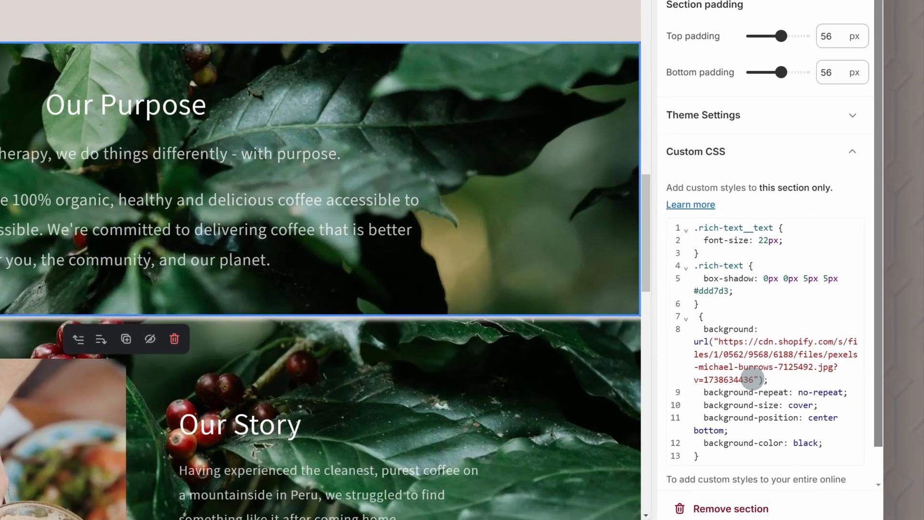
pyautogui.click(828, 415)
pyautogui.moveTo(828, 415); pyautogui.dragTo(812, 401)
pyautogui.moveTo(725, 352); pyautogui.dragTo(715, 339)
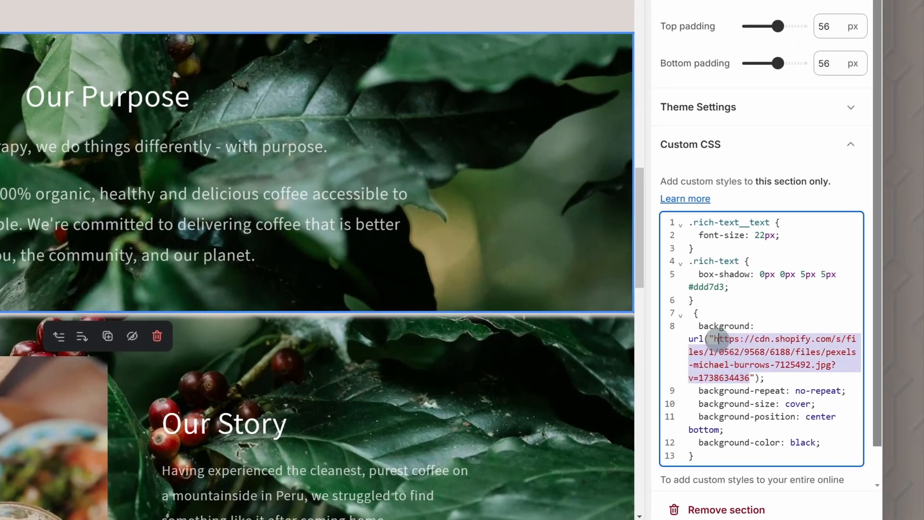
pyautogui.hotkey('ctrl', 'v')
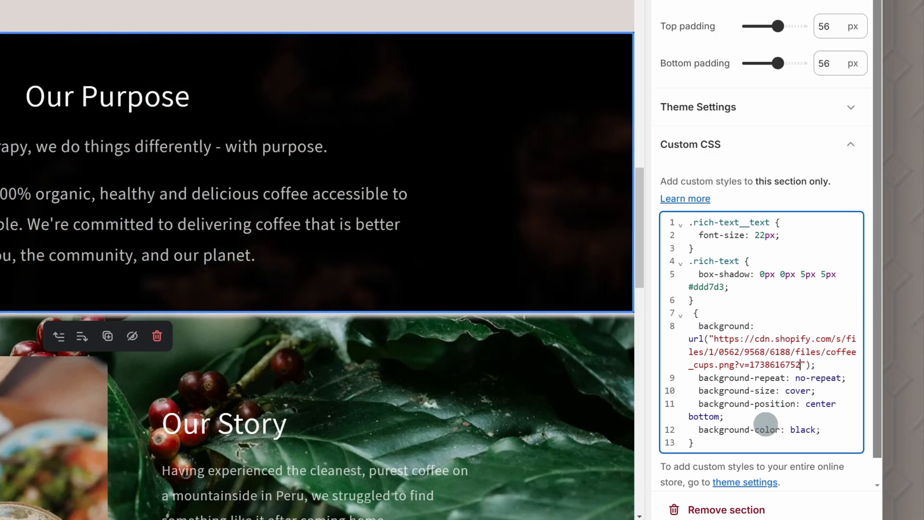
# Step: Delete the background-color: black and background-position: center bottom lines from the "Our Purpose" section's custom CSS
pyautogui.moveTo(840, 431); pyautogui.dragTo(695, 429)
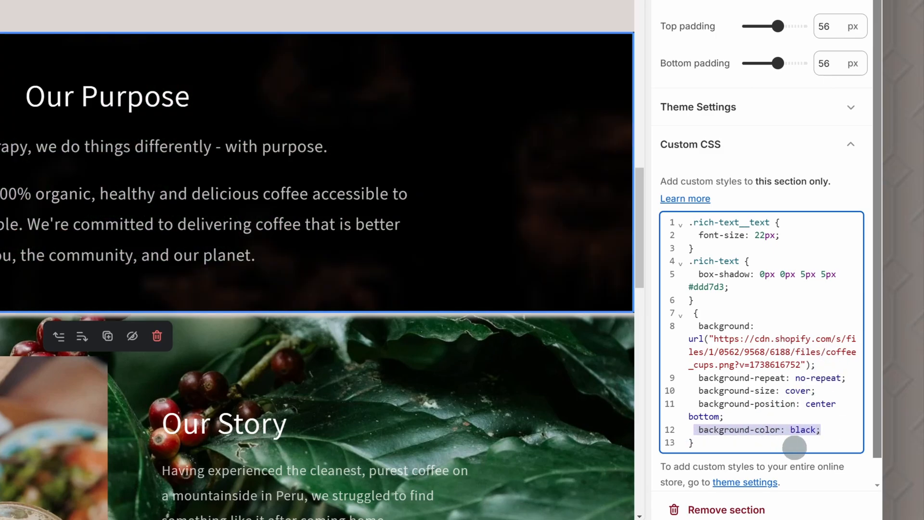
pyautogui.press('BackSpace')
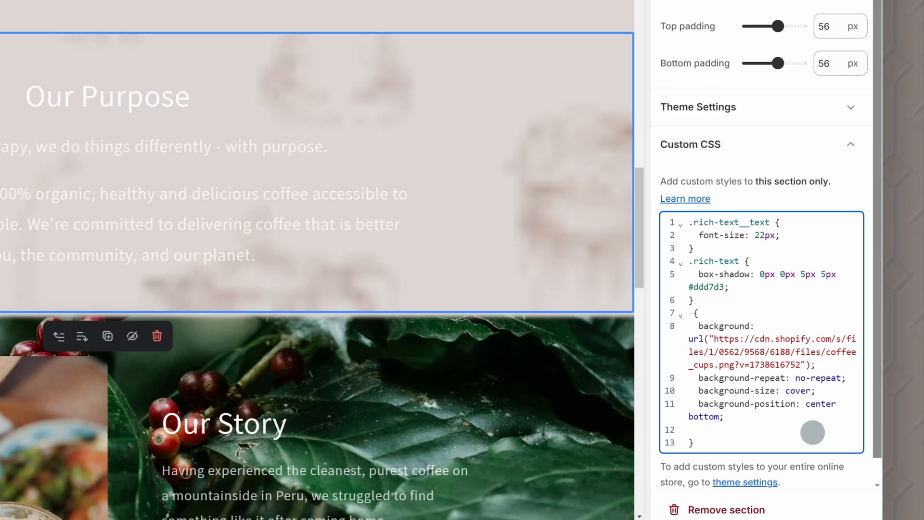
pyautogui.press('BackSpace')
pyautogui.moveTo(725, 417); pyautogui.dragTo(683, 406)
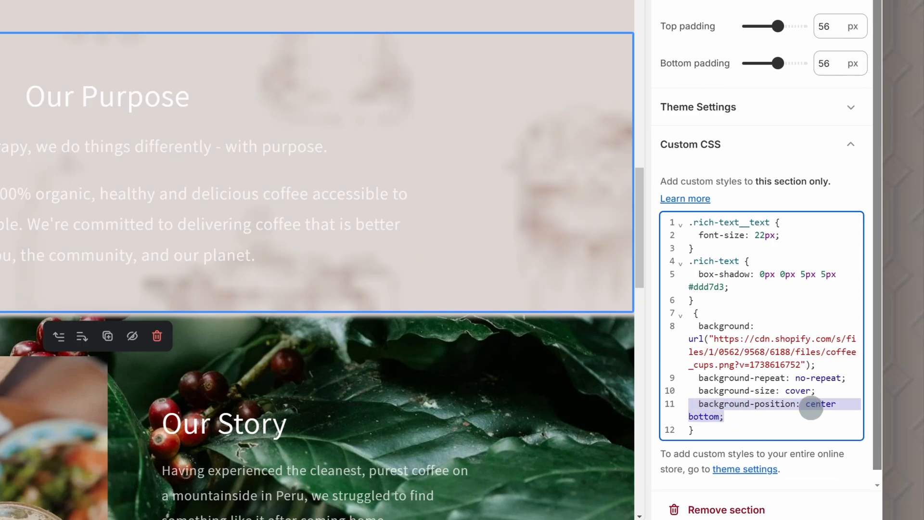
pyautogui.press('BackSpace')
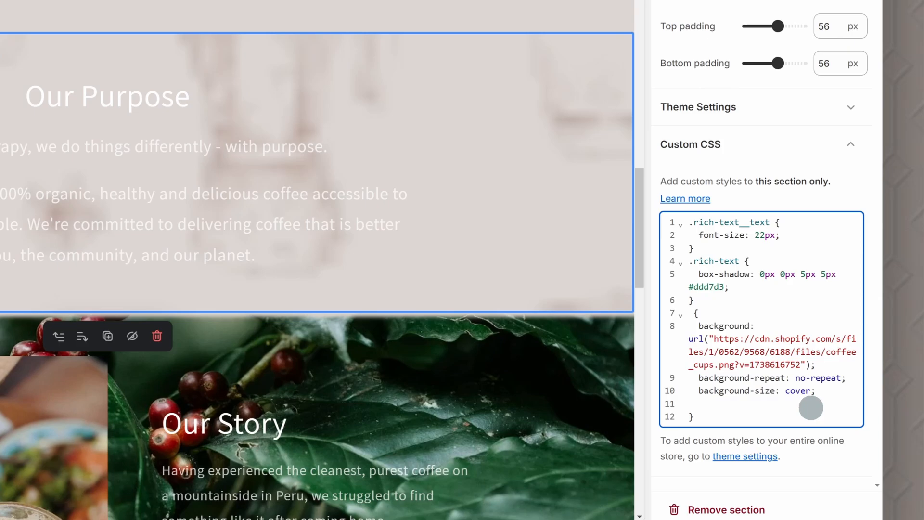
pyautogui.press('BackSpace')
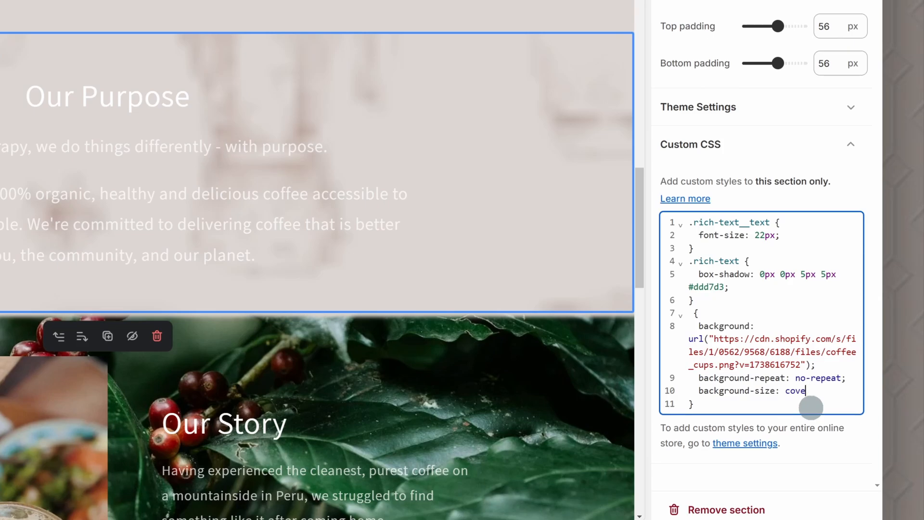
# Step: Delete the background-size: cover line from the section's custom CSS, keeping background-repeat: no-repeat intact
pyautogui.press('BackSpace')
pyautogui.press('BackSpace')
pyautogui.press('BackSpace')
pyautogui.press('BackSpace')
pyautogui.press('BackSpace')
pyautogui.press('BackSpace')
pyautogui.press('BackSpace')
pyautogui.press('BackSpace')
pyautogui.press('BackSpace')
pyautogui.press('BackSpace')
pyautogui.press('BackSpace')
pyautogui.press('BackSpace')
pyautogui.press('BackSpace')
pyautogui.press('BackSpace')
pyautogui.press('BackSpace')
pyautogui.press('BackSpace')
pyautogui.press('BackSpace')
pyautogui.press('BackSpace')
pyautogui.press('BackSpace')
pyautogui.press('BackSpace')
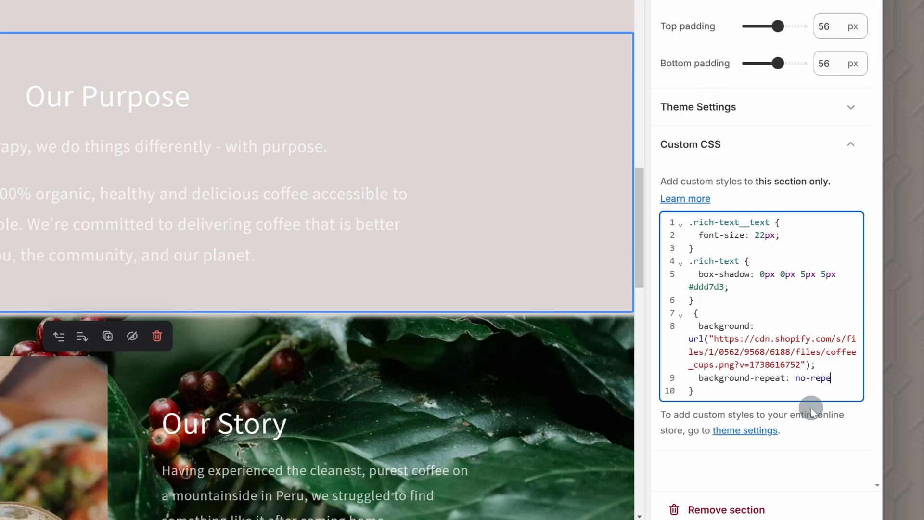
pyautogui.hotkey('ctrl', 'z')
pyautogui.hotkey('ctrl', 'z')
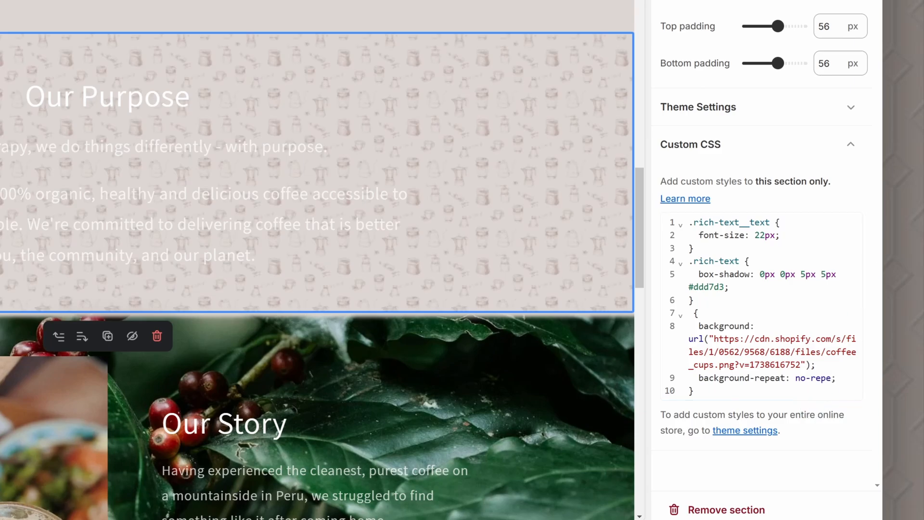
pyautogui.moveTo(814, 388); pyautogui.dragTo(692, 386)
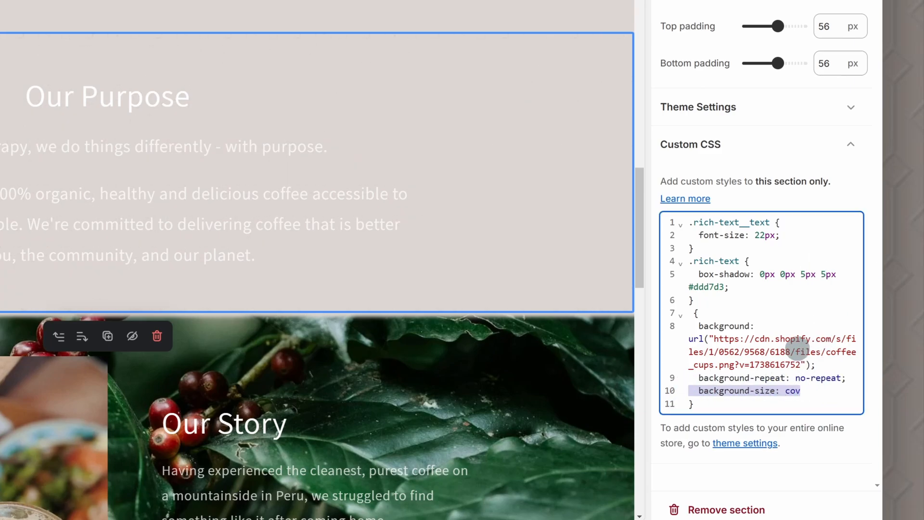
pyautogui.press('BackSpace')
pyautogui.press('BackSpace')
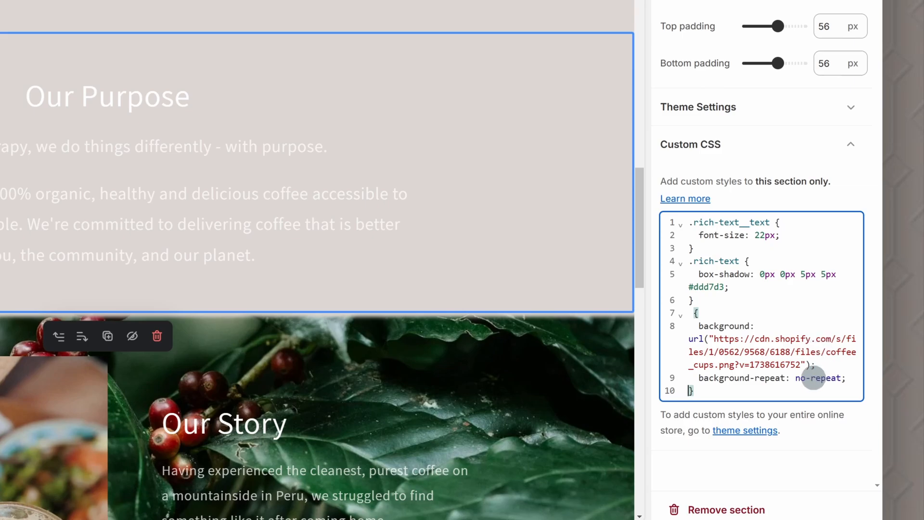
# Step: Try background-repeat: repeat for the coffee cups pattern in the custom CSS, and change it back to no-repeat
pyautogui.click(810, 378)
pyautogui.press('BackSpace')
pyautogui.press('BackSpace')
pyautogui.press('BackSpace')
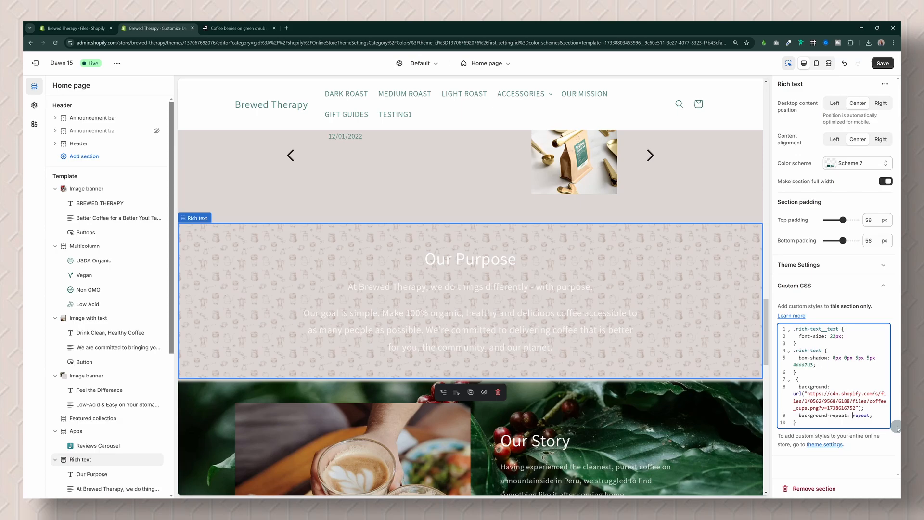
pyautogui.write('no-')
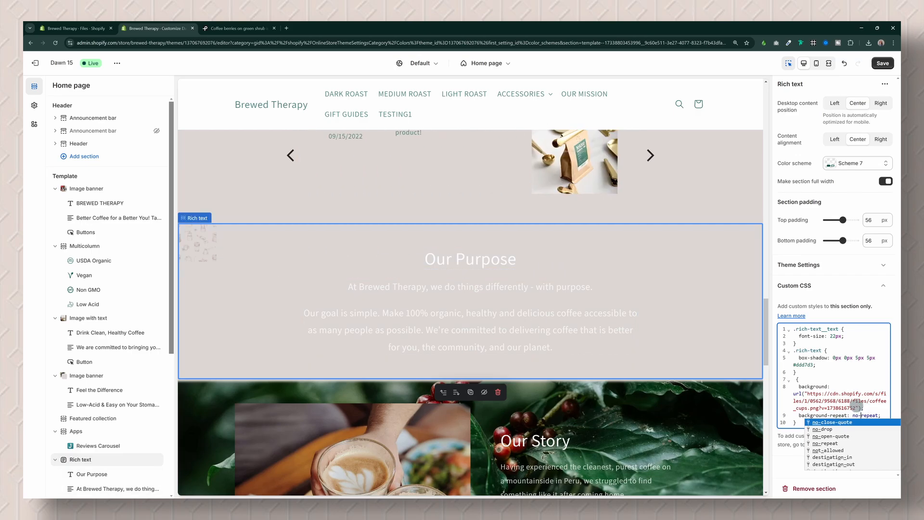
# Step: Set background-repeat to repeat in the "Our Purpose" section's custom CSS and save the theme
pyautogui.press('BackSpace')
pyautogui.press('BackSpace')
pyautogui.press('BackSpace')
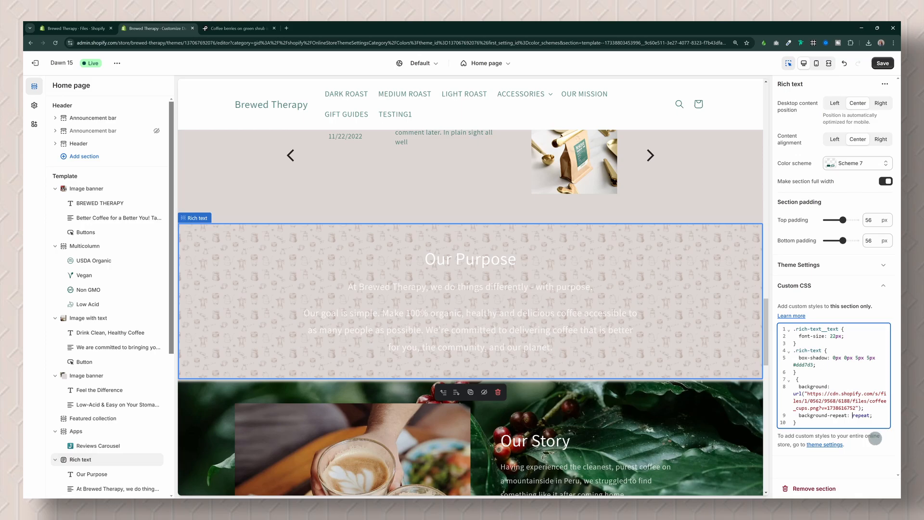
pyautogui.click(883, 64)
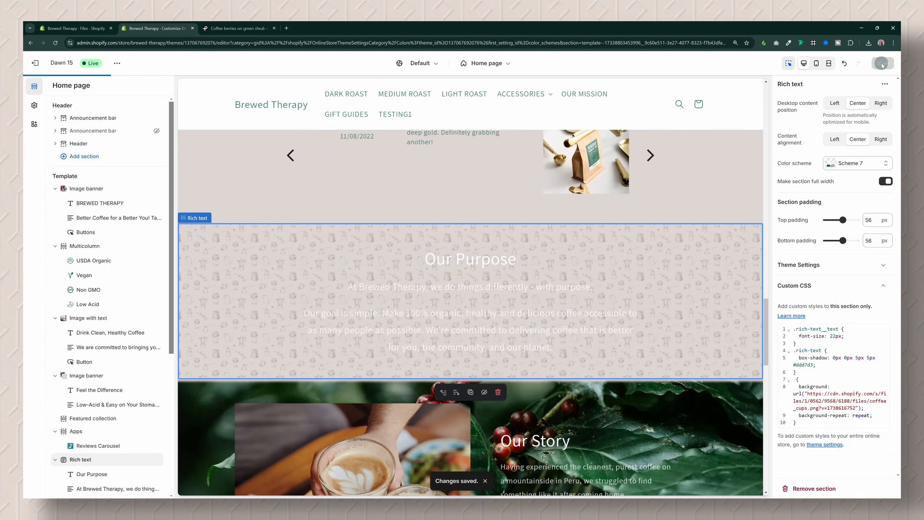
# Step: Copy the coffee cups background rule, braces included, from the "Our Purpose" section's custom CSS
pyautogui.click(822, 423)
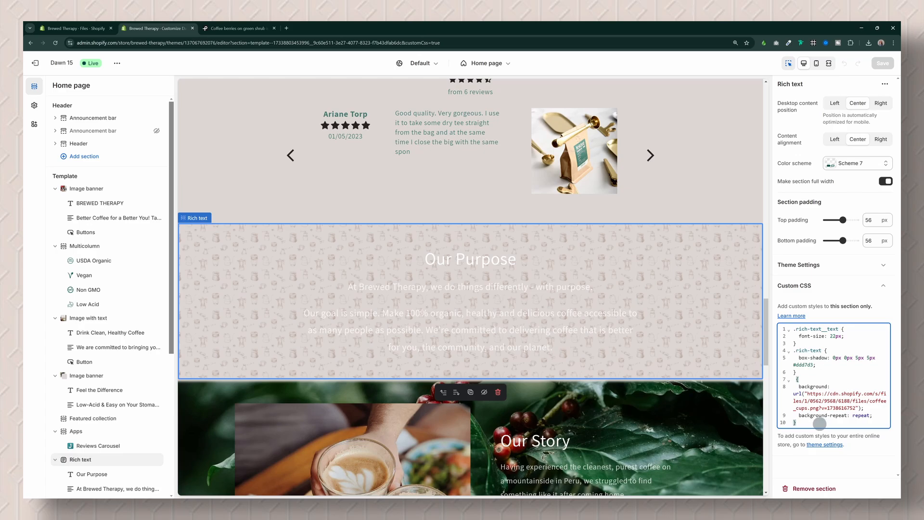
pyautogui.moveTo(820, 424); pyautogui.dragTo(793, 381)
pyautogui.hotkey('ctrl', 'c')
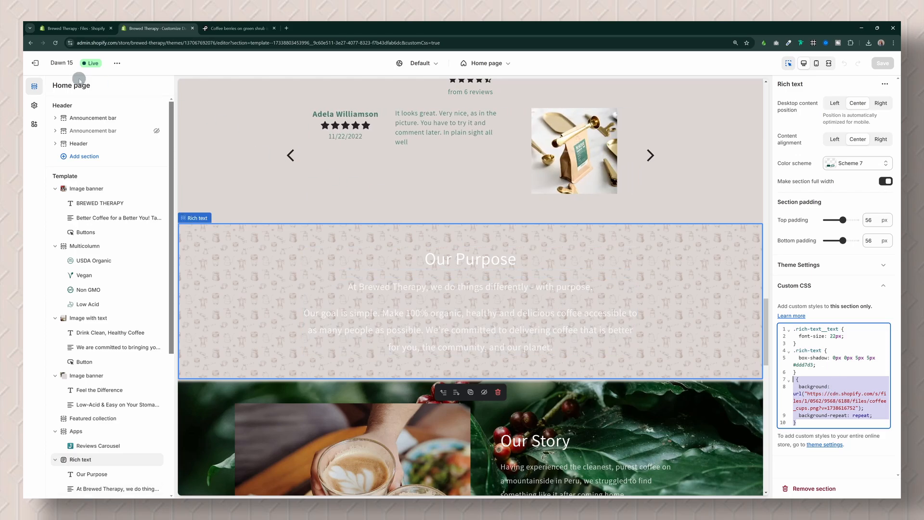
# Step: Leave the Dawn 15 editor and open the Dawn 7 theme from the theme library for customizing
pyautogui.click(54, 68)
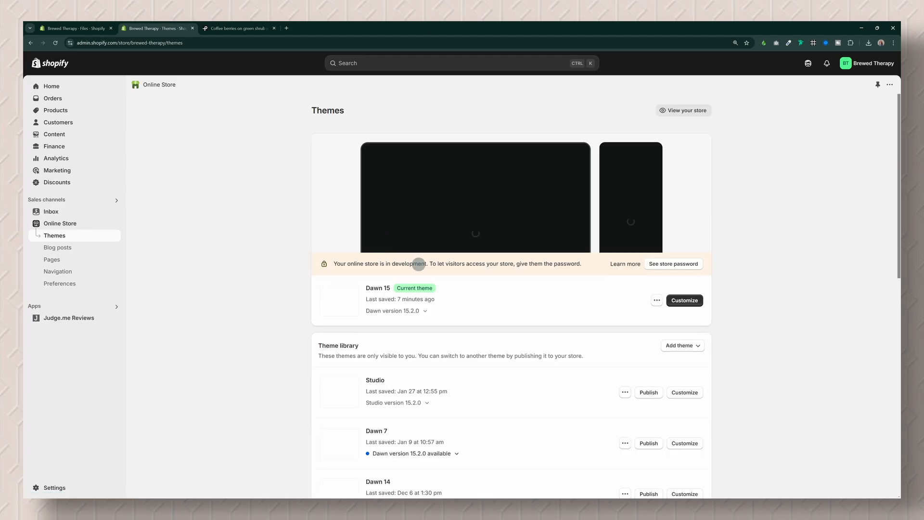
pyautogui.scroll(-3, 424, 299)
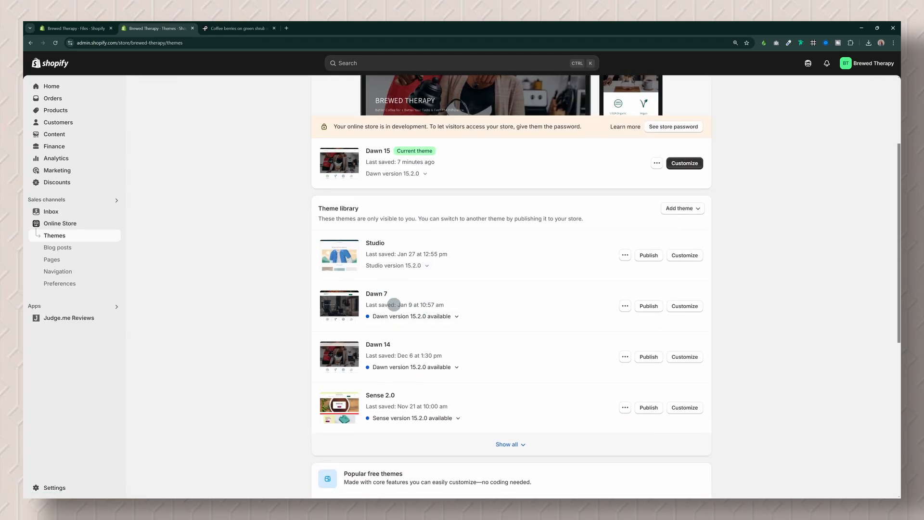
pyautogui.click(690, 308)
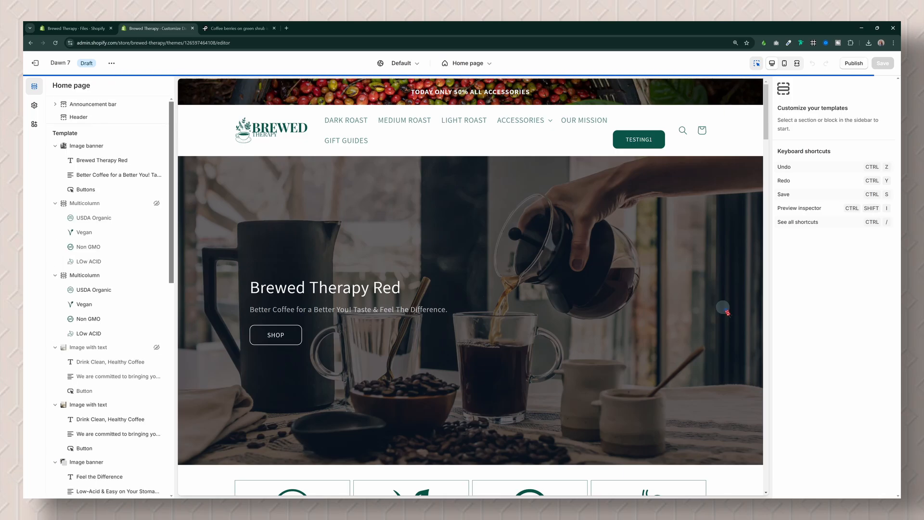
# Step: Paste the copied background rule below the .multicolumn-card rule in the custom CSS of the visible Multicolumn section
pyautogui.scroll(-4, 704, 317)
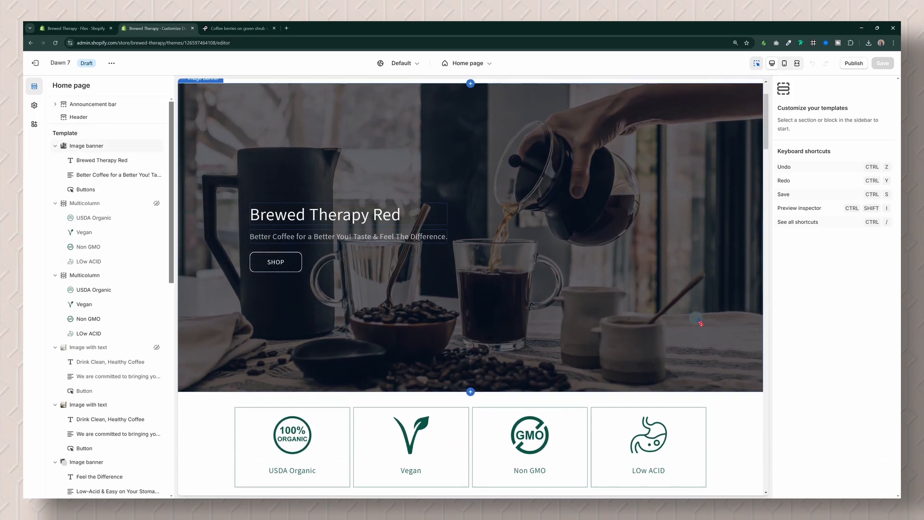
pyautogui.scroll(-2, 697, 318)
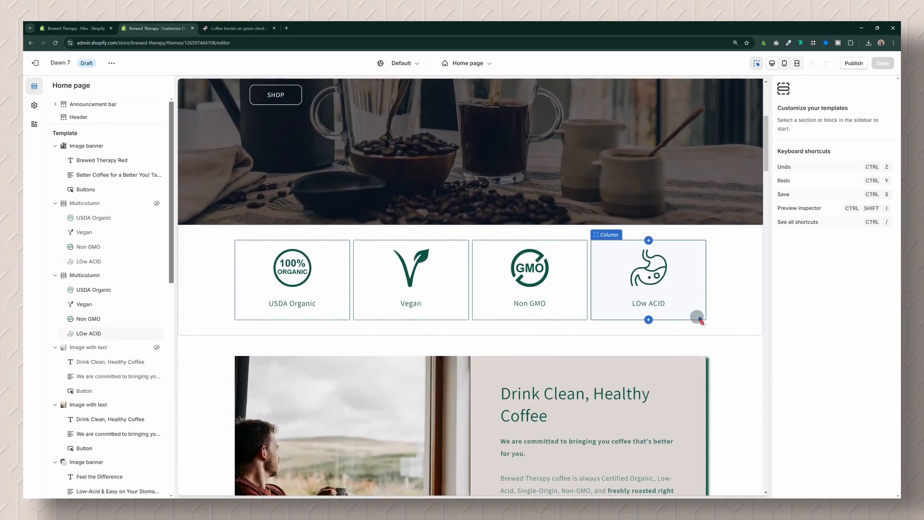
pyautogui.click(208, 239)
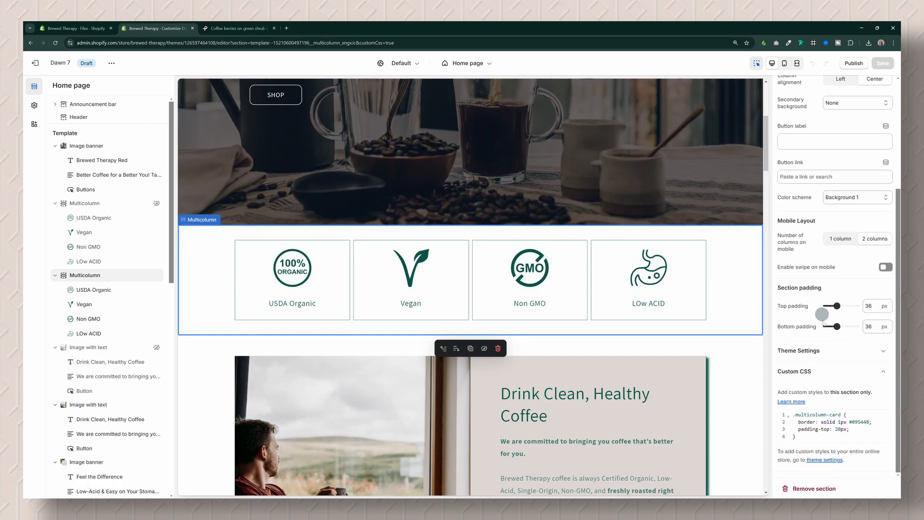
pyautogui.click(822, 437)
pyautogui.press('Return')
pyautogui.press('Return')
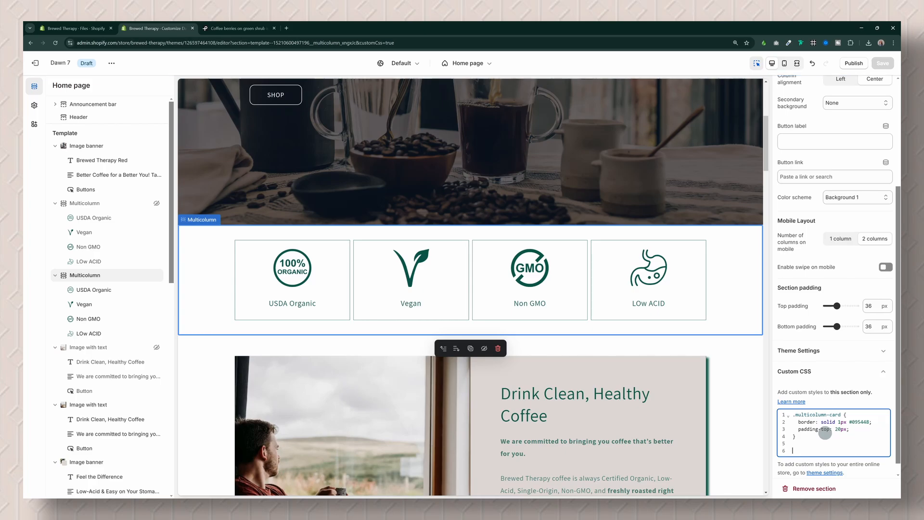
pyautogui.hotkey('ctrl', 'v')
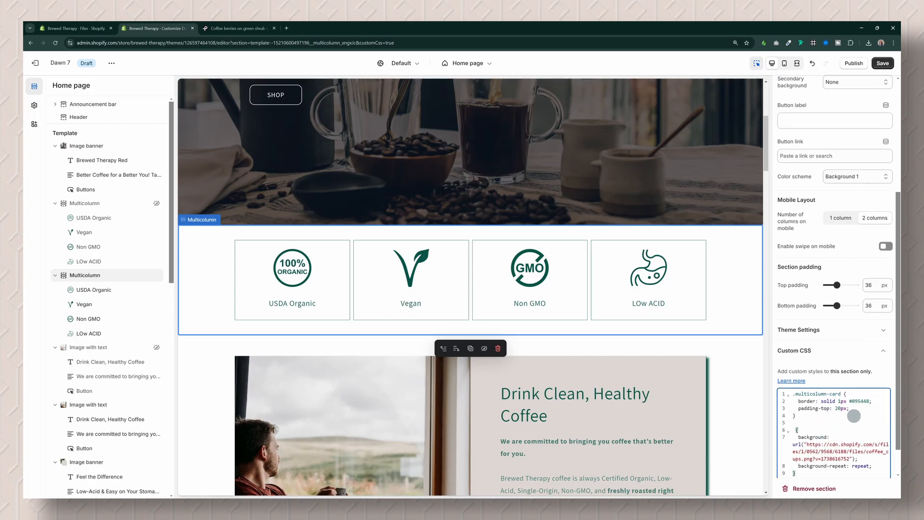
pyautogui.scroll(-1, 848, 407)
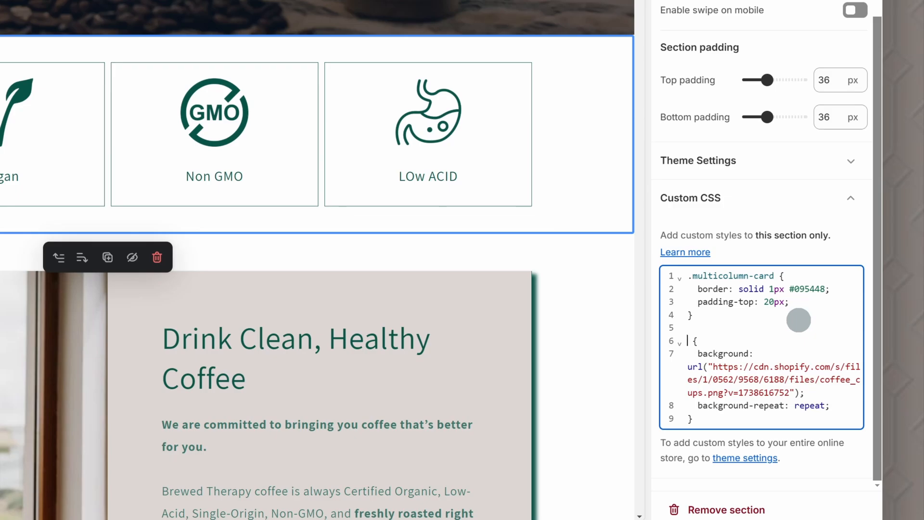
# Step: Give the pasted background rule the selector .multicolumn and save the theme
pyautogui.write('.')
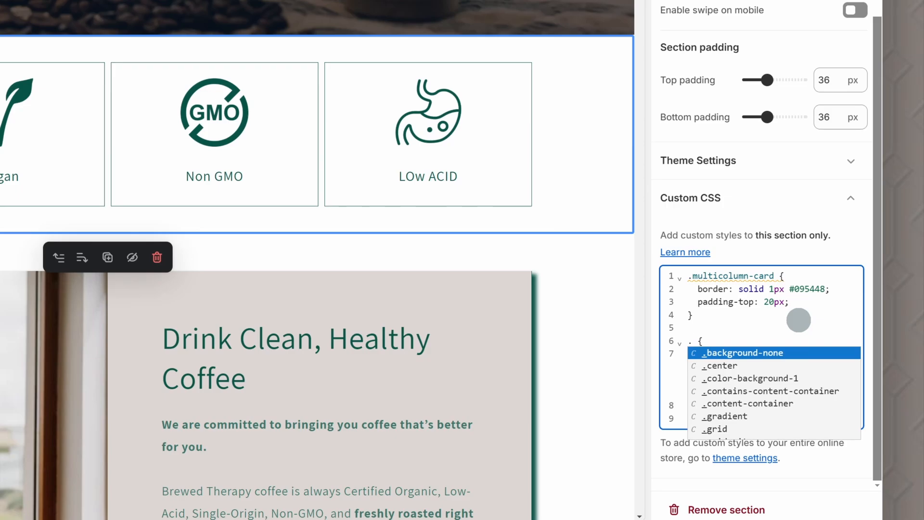
pyautogui.write('mul')
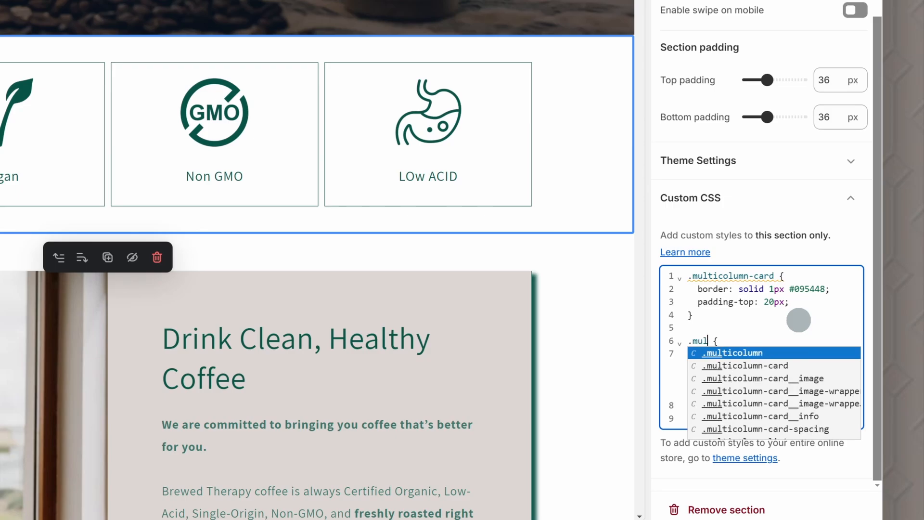
pyautogui.click(772, 356)
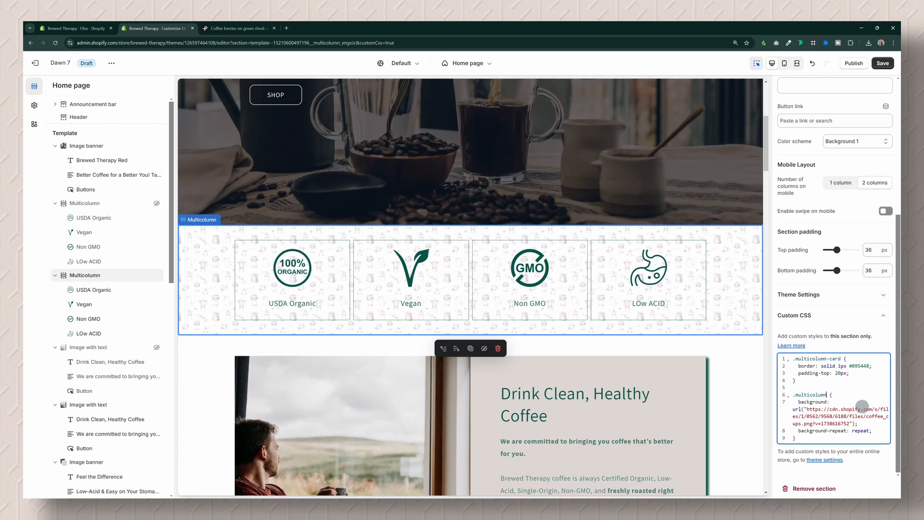
pyautogui.click(884, 64)
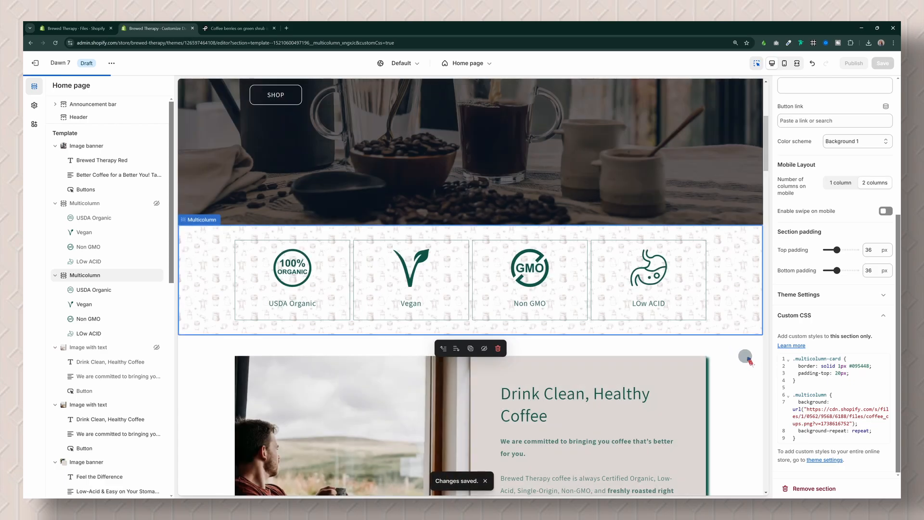
# Step: Paste the copied background rule at the end of the "Our Purpose" rich text section's custom CSS
pyautogui.scroll(-15, 746, 358)
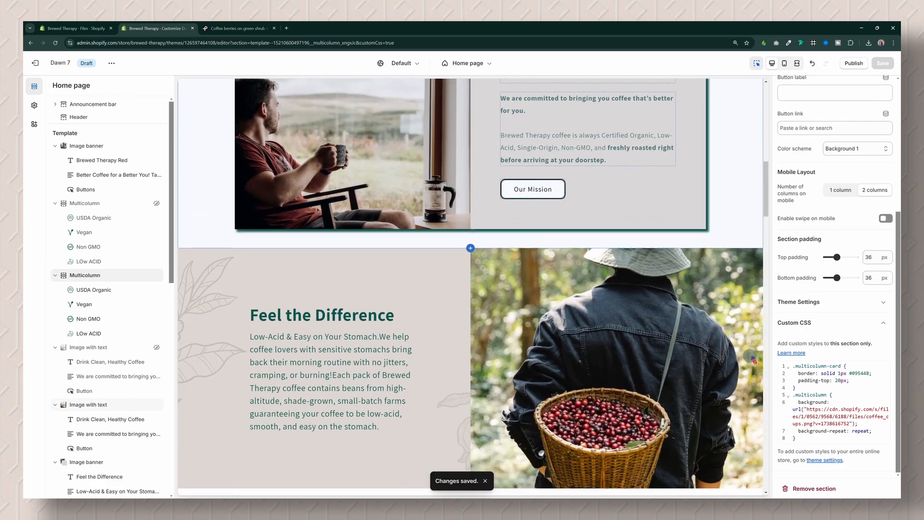
pyautogui.click(726, 330)
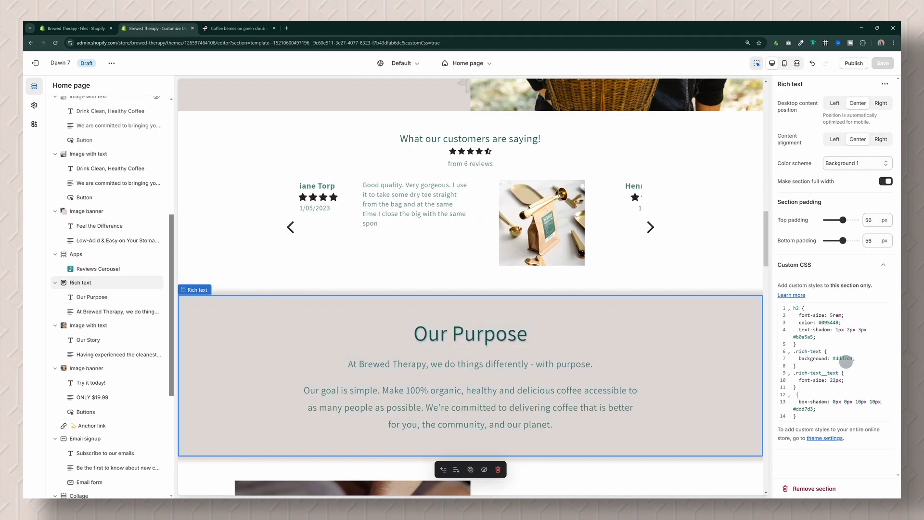
pyautogui.click(838, 416)
pyautogui.hotkey('ctrl', 'v')
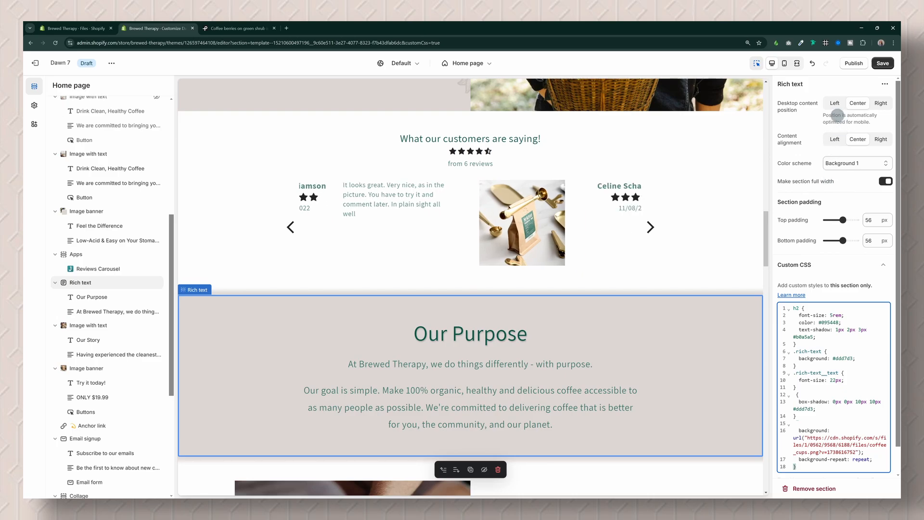
# Step: Examine the Dawn 7 theme's color settings and return to the "Our Purpose" section
pyautogui.click(35, 107)
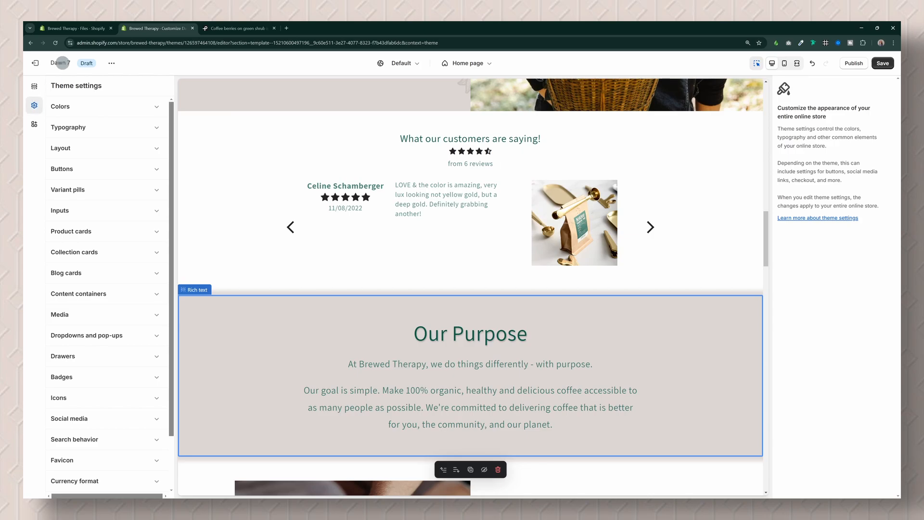
pyautogui.click(77, 110)
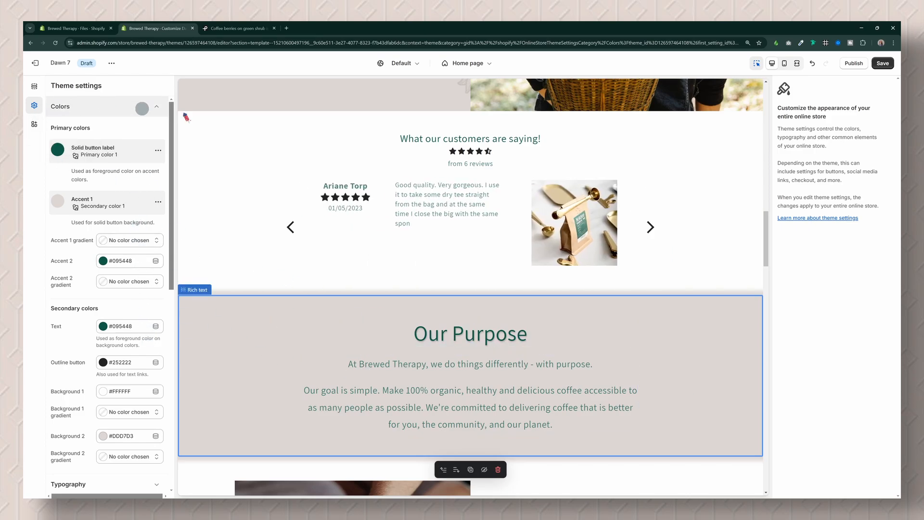
pyautogui.click(316, 309)
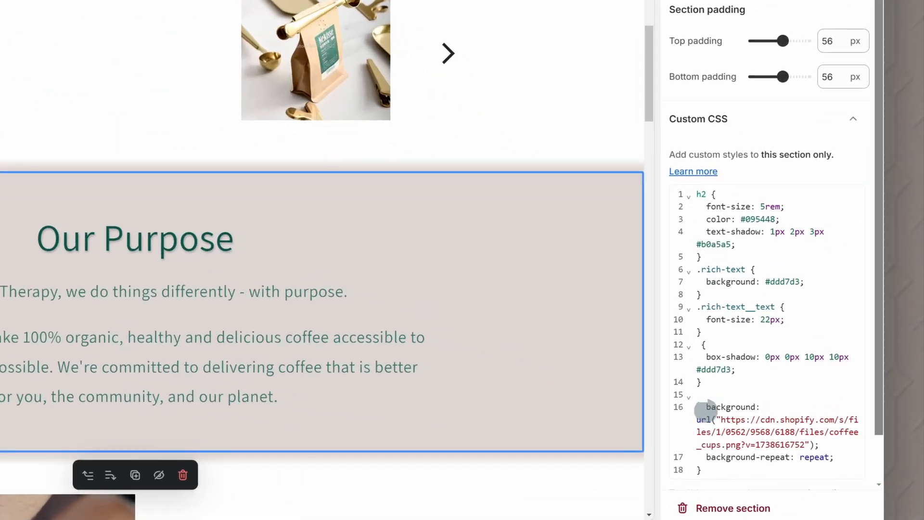
# Step: Add the selector .rich-text and an opening brace before the pasted background declaration in the "Our Purpose" custom CSS
pyautogui.click(823, 429)
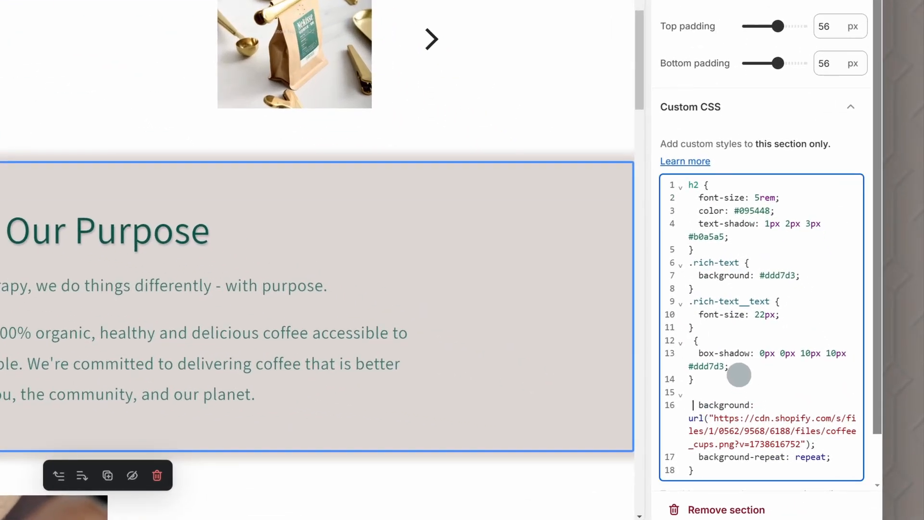
pyautogui.write('. ')
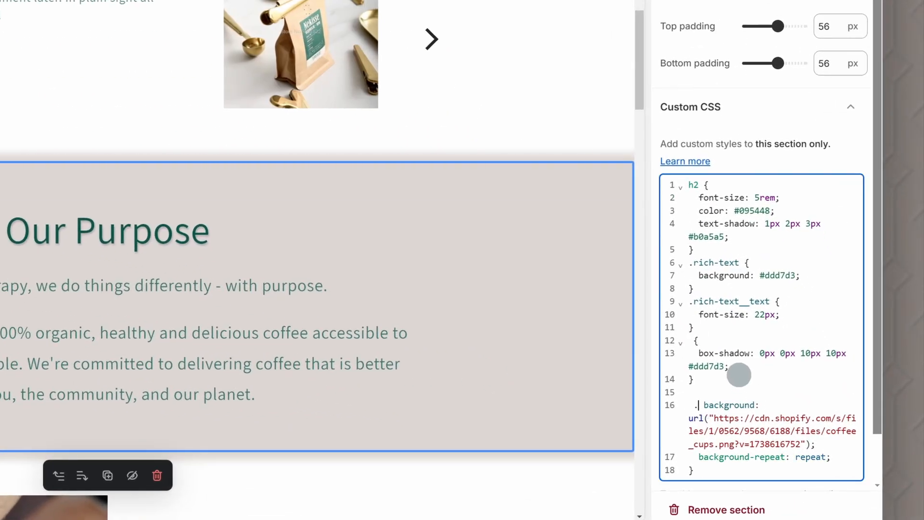
pyautogui.write('rech')
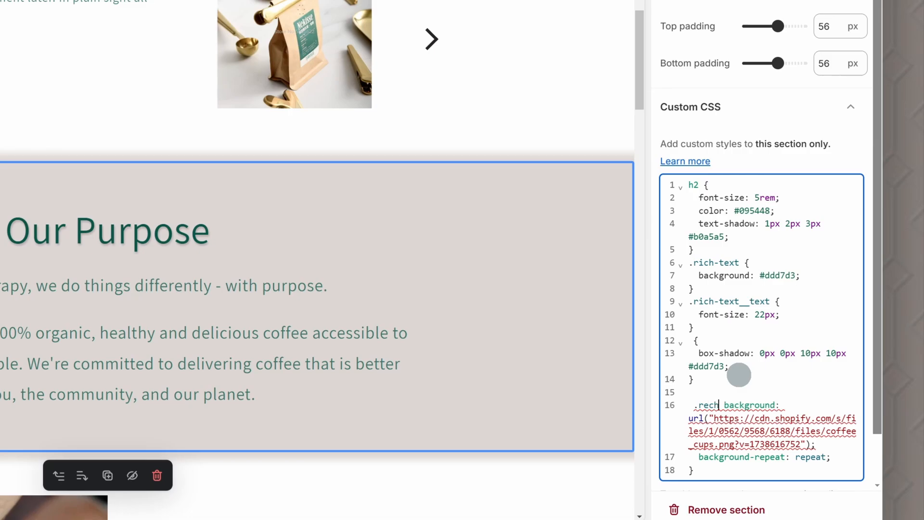
pyautogui.press('BackSpace')
pyautogui.press('BackSpace')
pyautogui.press('BackSpace')
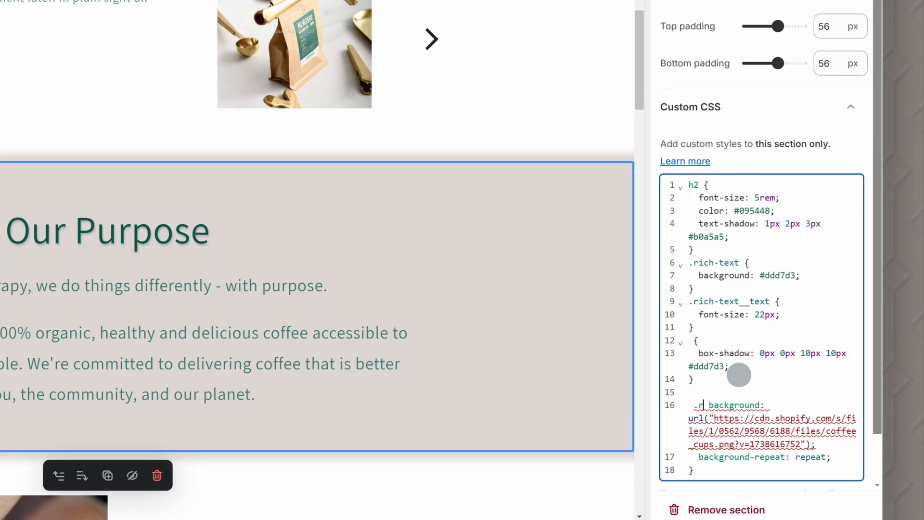
pyautogui.write('ich ')
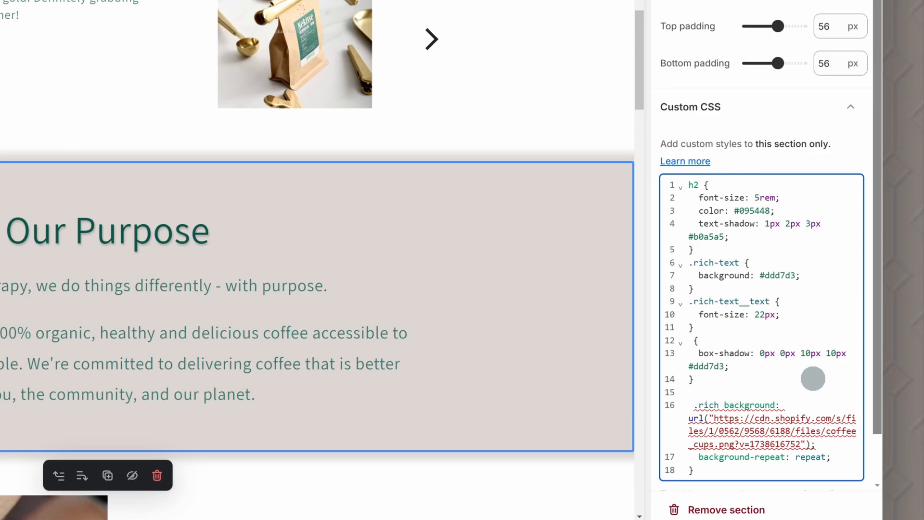
pyautogui.write('{')
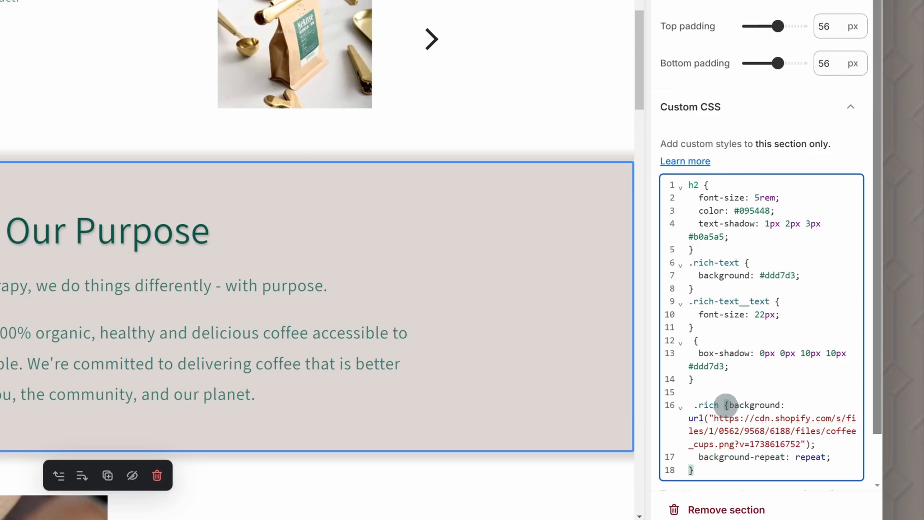
pyautogui.click(721, 406)
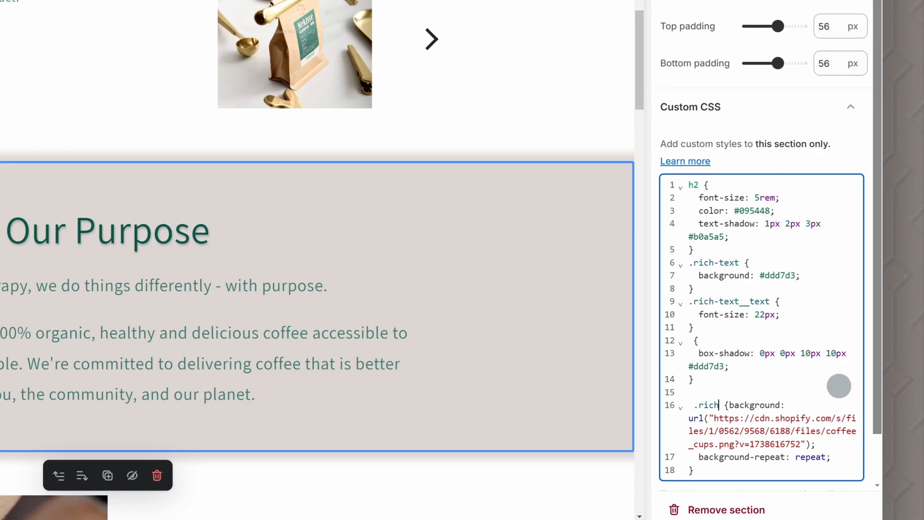
pyautogui.write('-text')
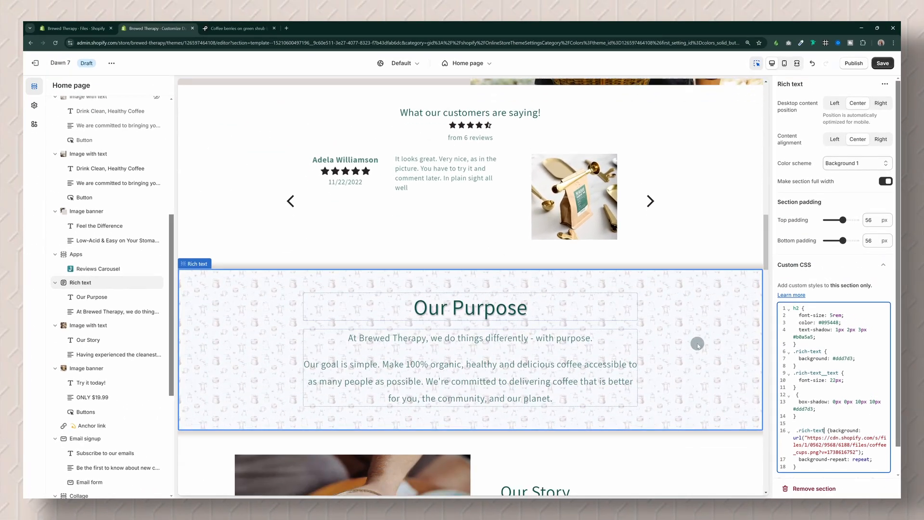
pyautogui.scroll(-1, 698, 344)
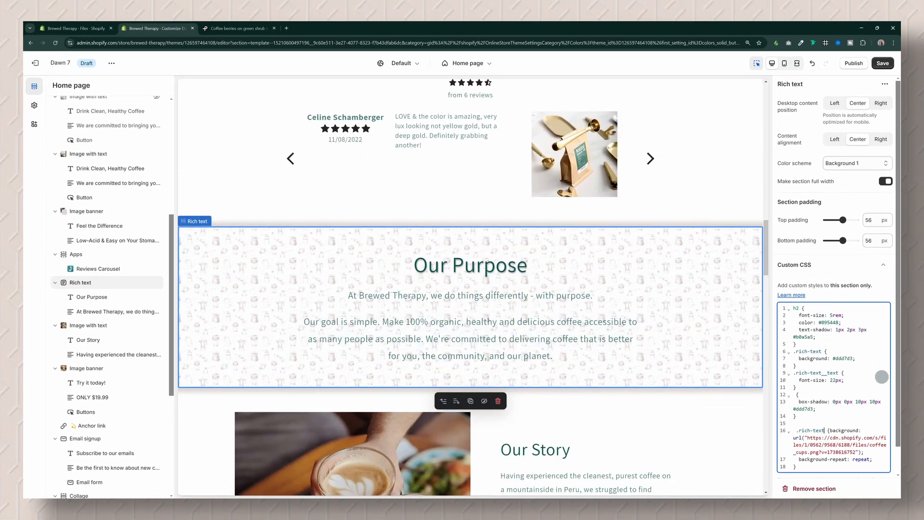